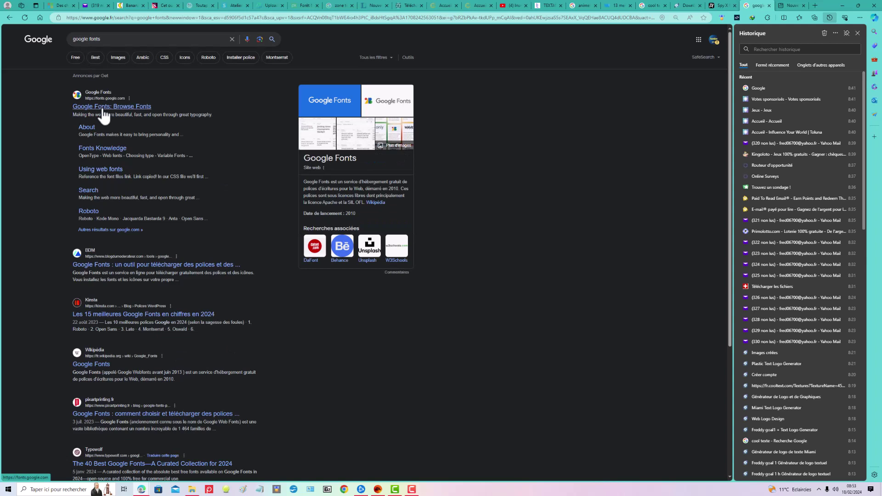
Open the Google Fonts site from the search results and look through the trending font families as far as Pacifico
left_click(104, 115)
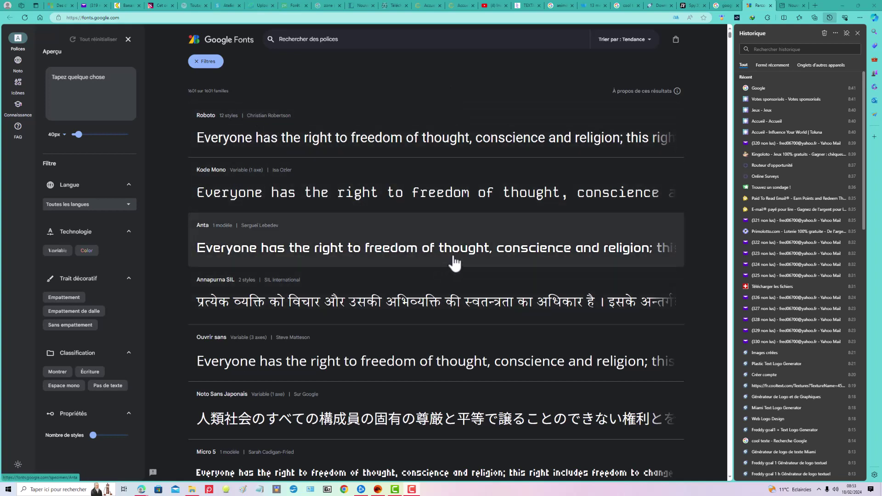
scroll(455, 265, "down", 7)
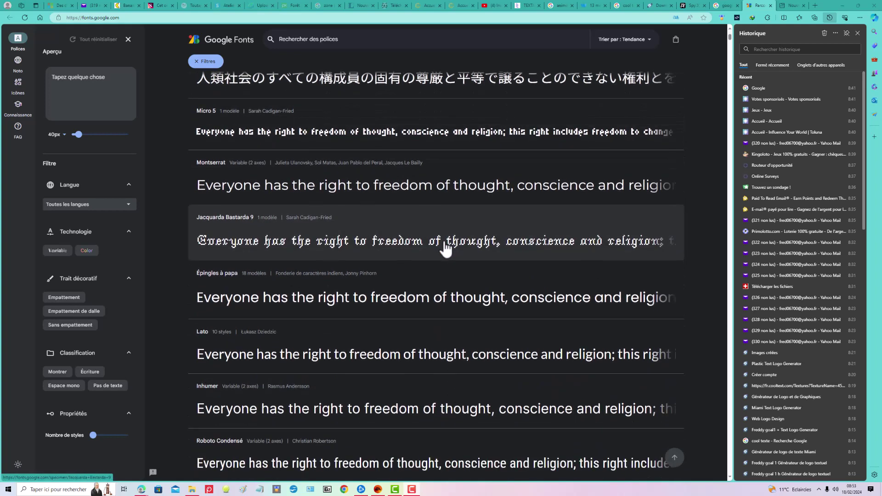
scroll(455, 211, "down", 3)
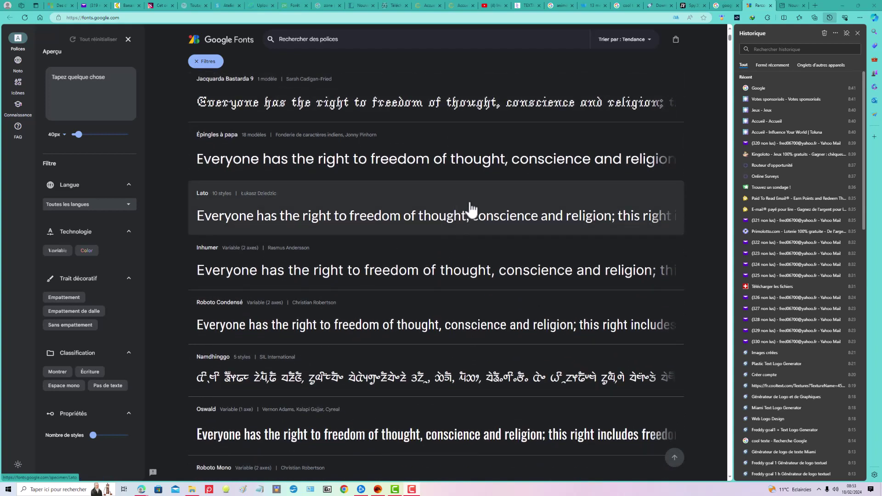
scroll(471, 209, "down", 3)
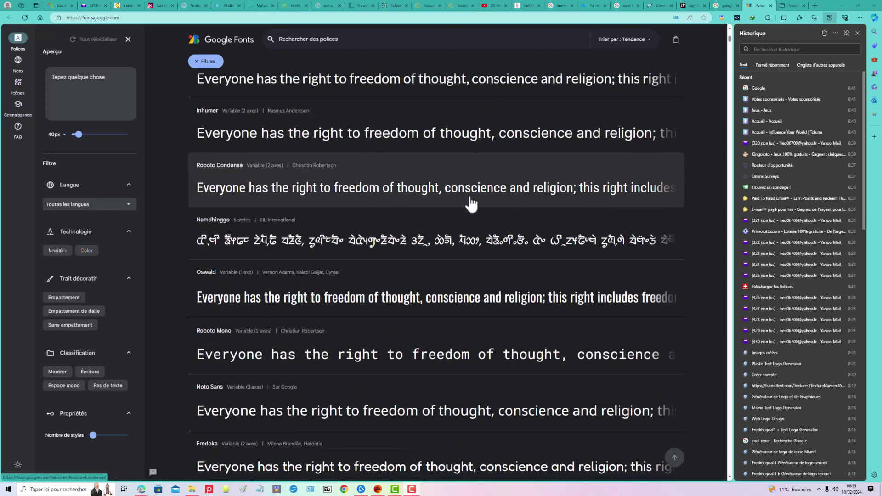
scroll(471, 203, "down", 4)
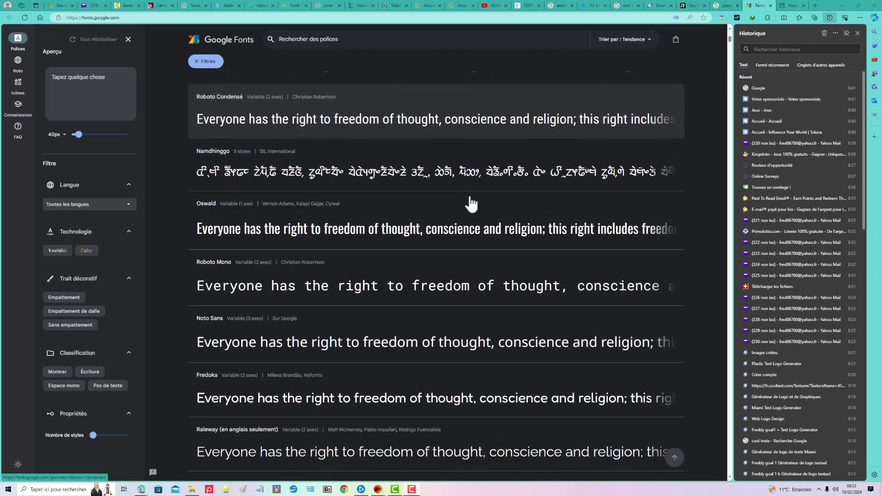
scroll(471, 202, "down", 3)
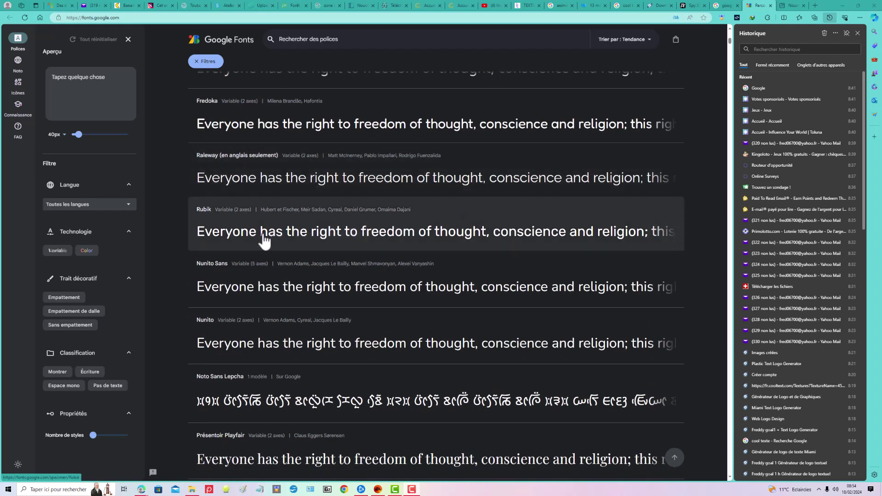
scroll(577, 228, "down", 6)
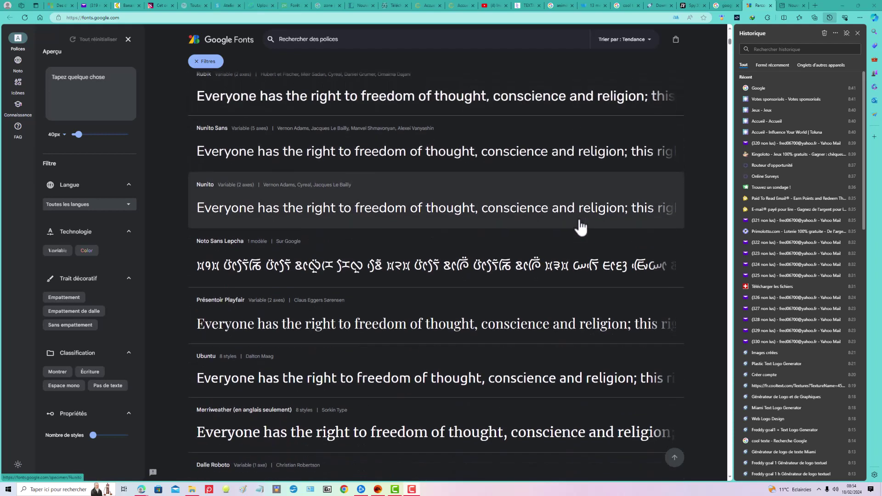
scroll(583, 223, "down", 15)
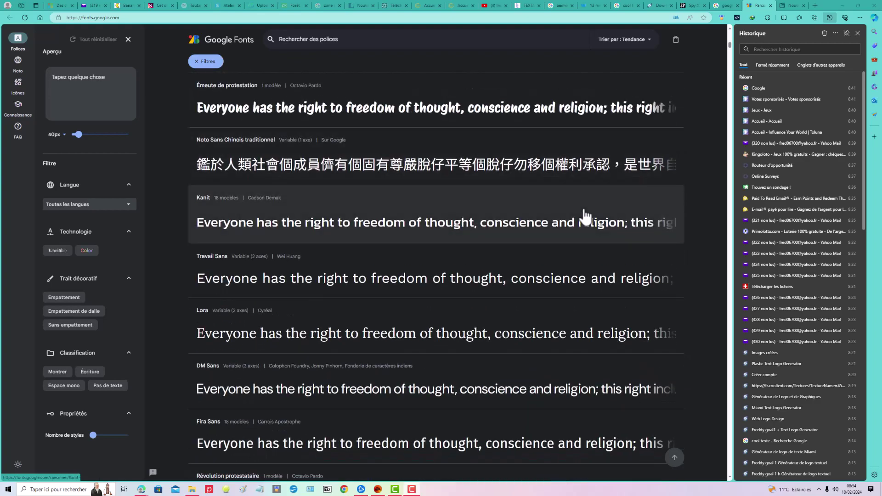
scroll(586, 217, "down", 15)
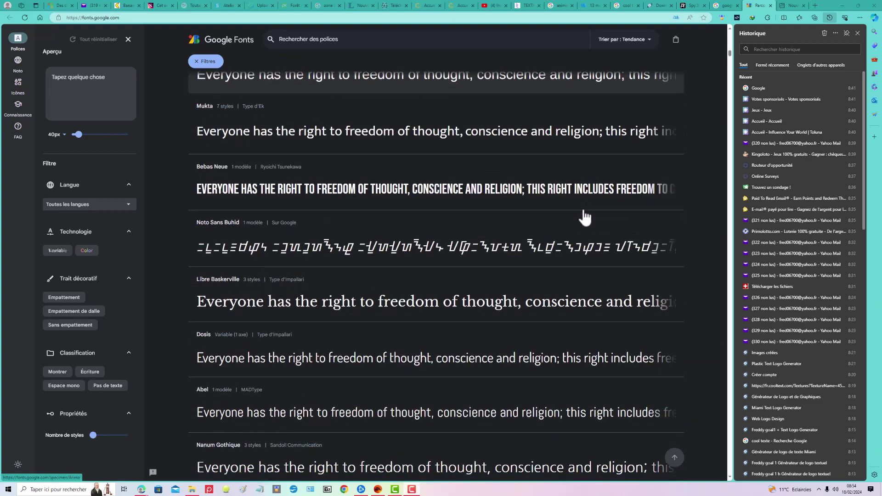
scroll(506, 275, "down", 4)
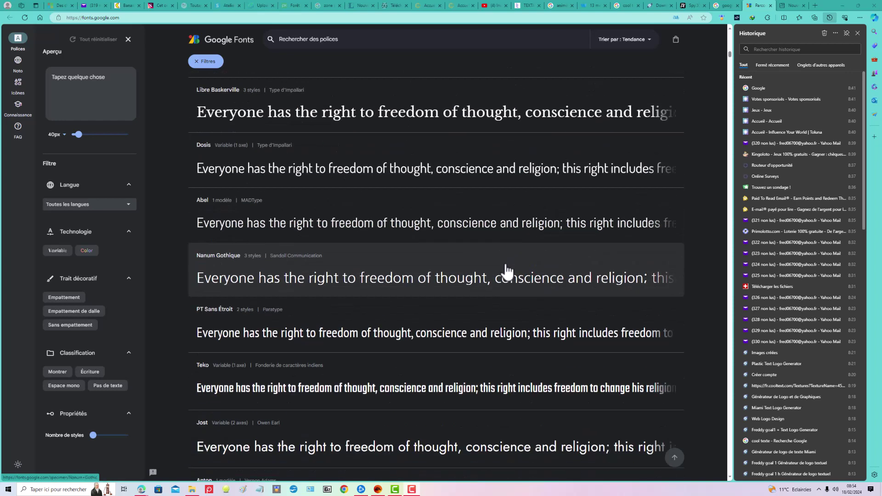
scroll(508, 271, "down", 15)
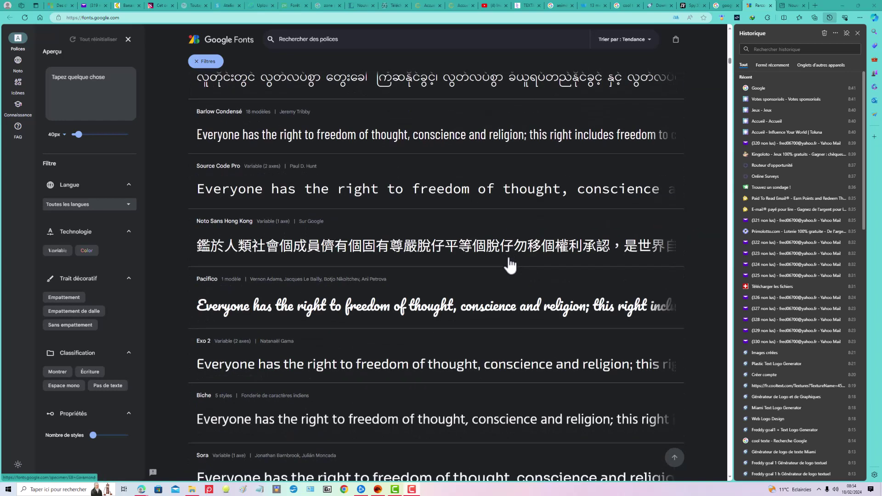
scroll(511, 263, "down", 3)
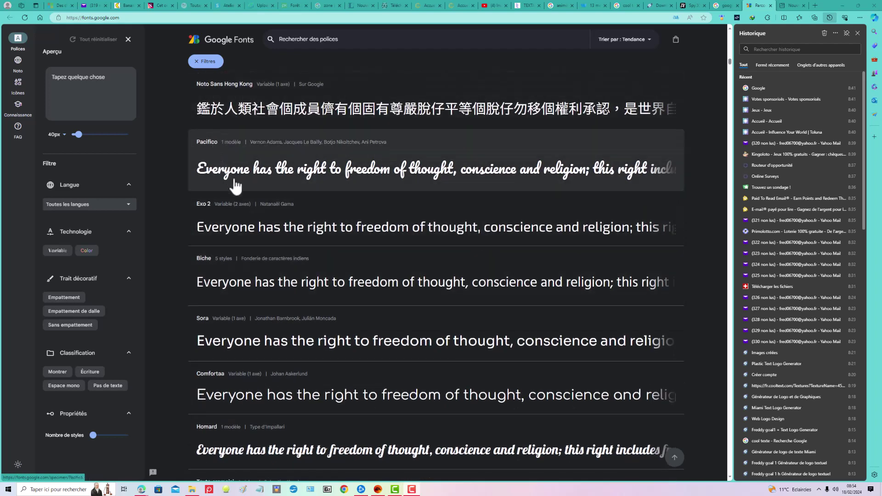
Open the Pacifico font, add it to the selection and download the selected family
left_click(282, 180)
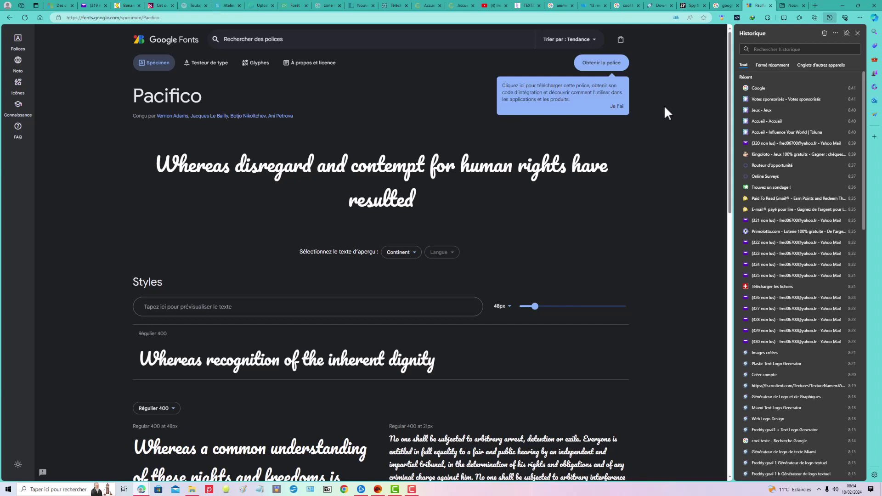
left_click(602, 67)
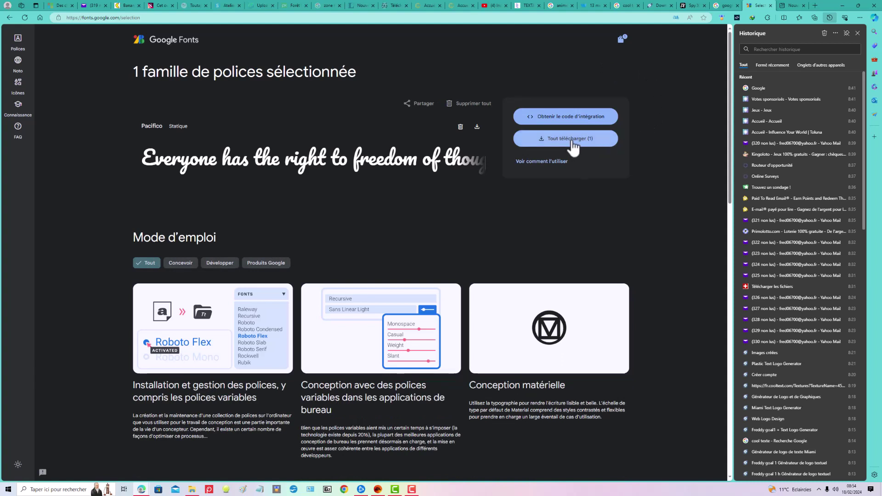
left_click(573, 146)
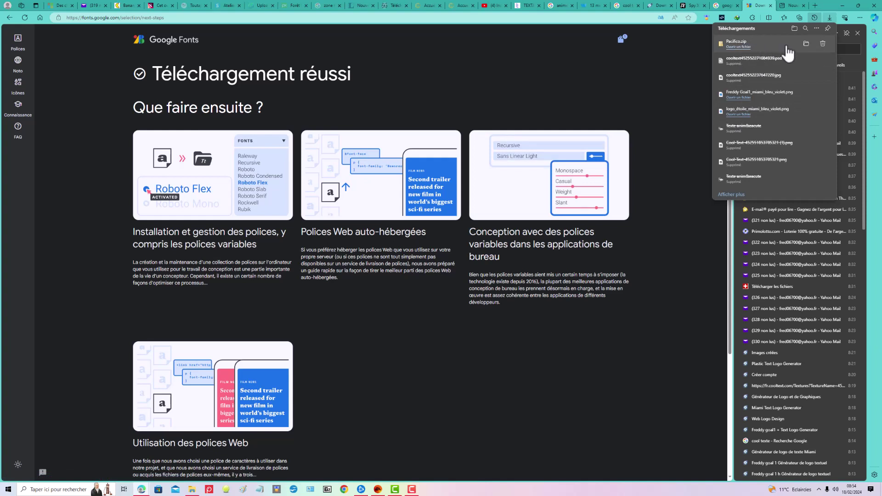
Show the downloaded Pacifico.zip in its folder and extract it with 7-Zip into a "Pacifico" subfolder
left_click(806, 44)
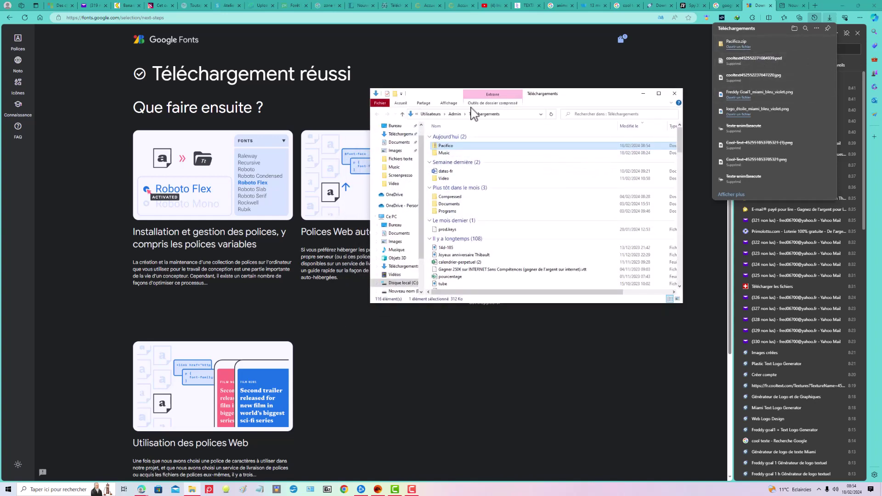
right_click(460, 152)
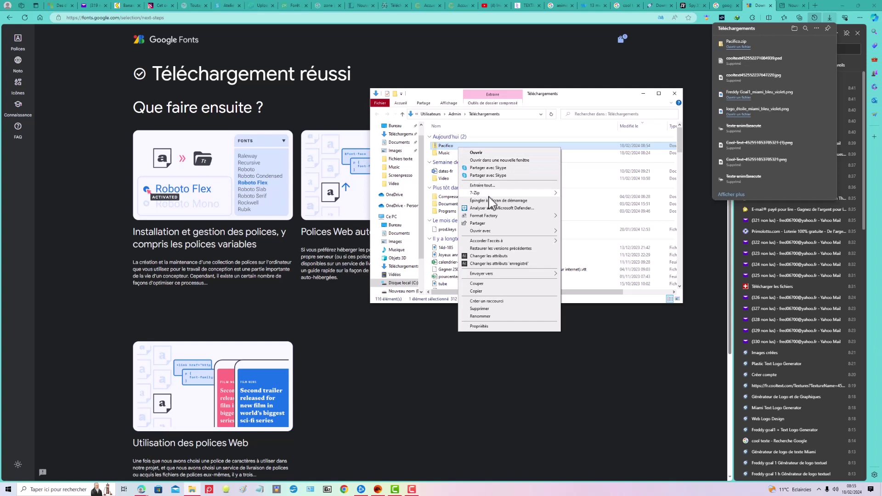
mouse_move(492, 195)
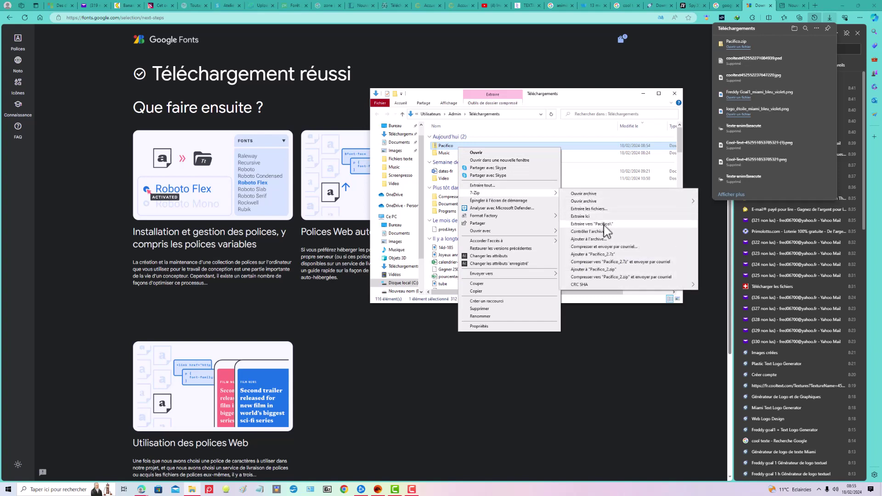
left_click(607, 225)
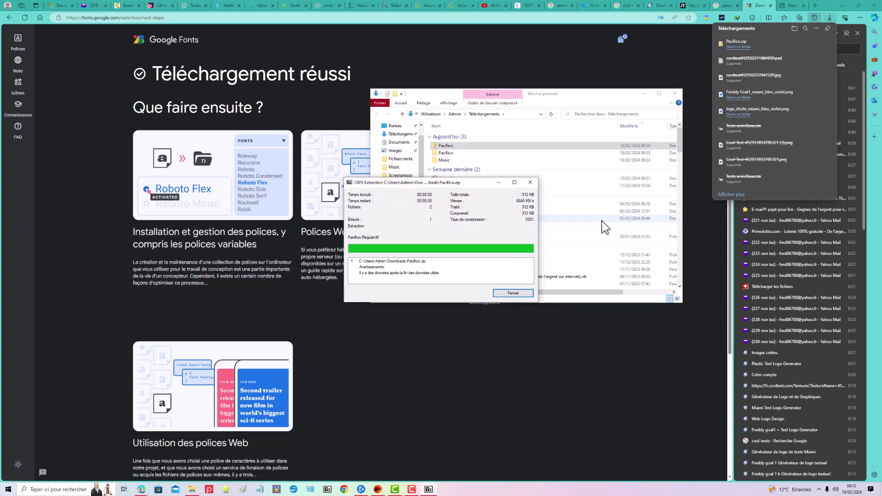
Install the Pacifico-Regular font from the extracted Pacifico folder and close the font preview and folder windows
double_click(448, 154)
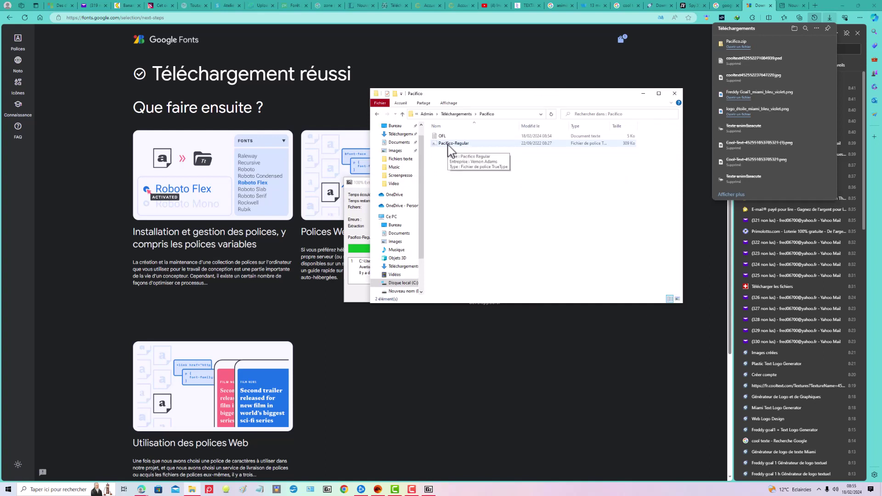
double_click(448, 144)
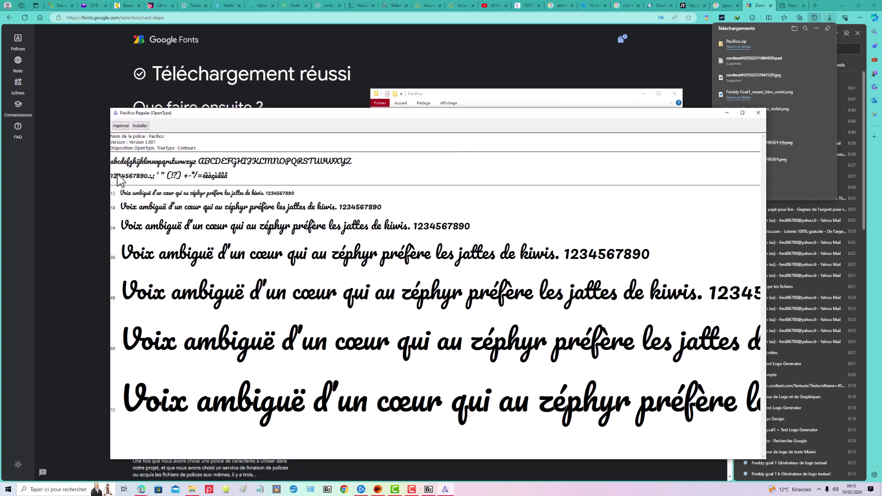
left_click(140, 126)
left_click(759, 113)
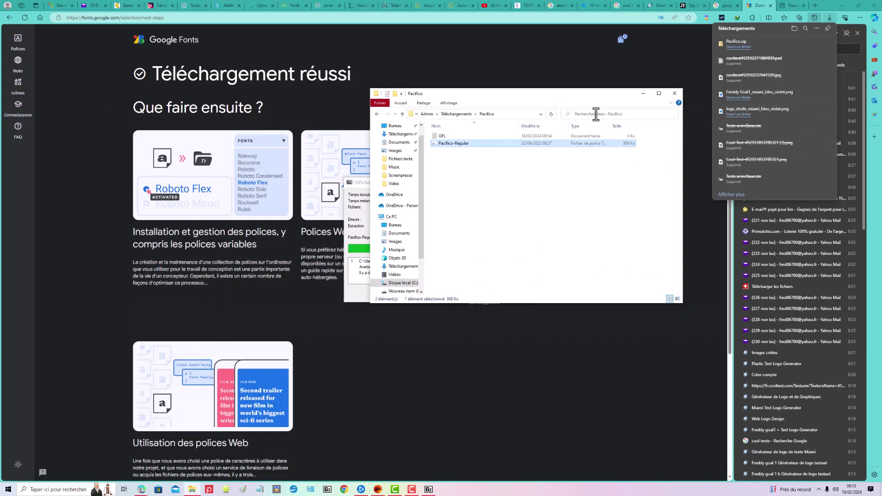
left_click(674, 94)
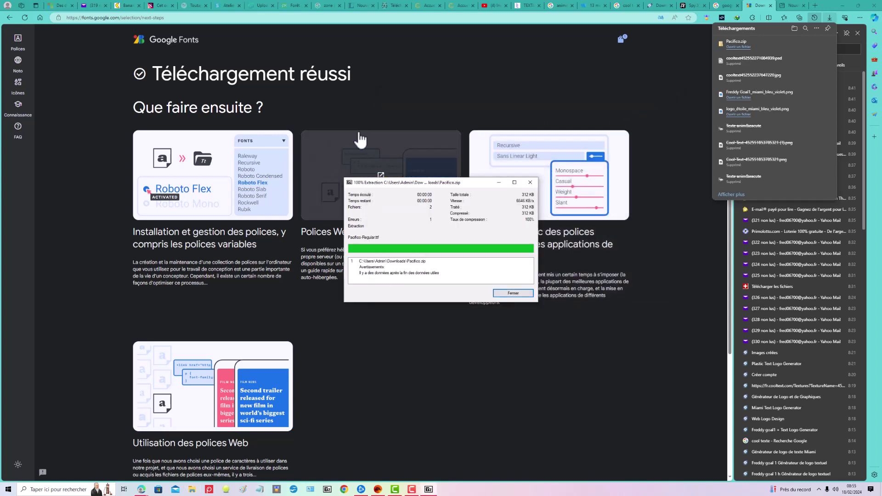
left_click(361, 122)
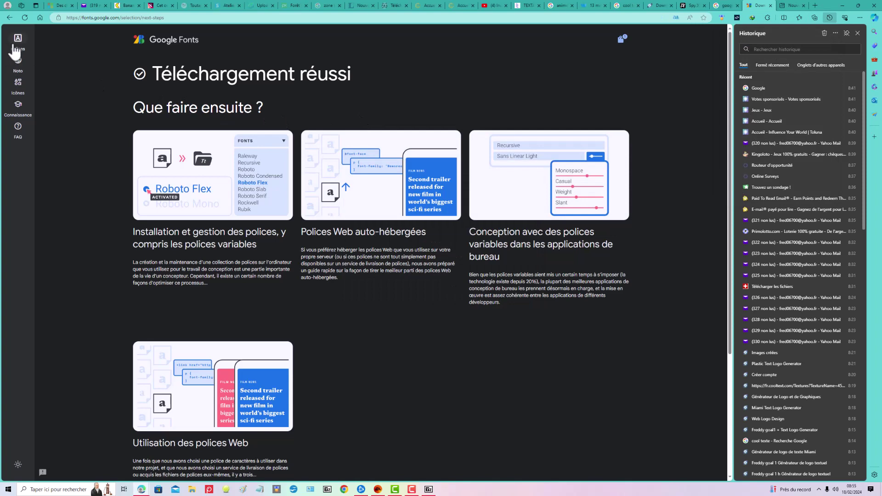
Return to the Google Fonts catalogue and view the choices offered by the language filter
left_click(17, 39)
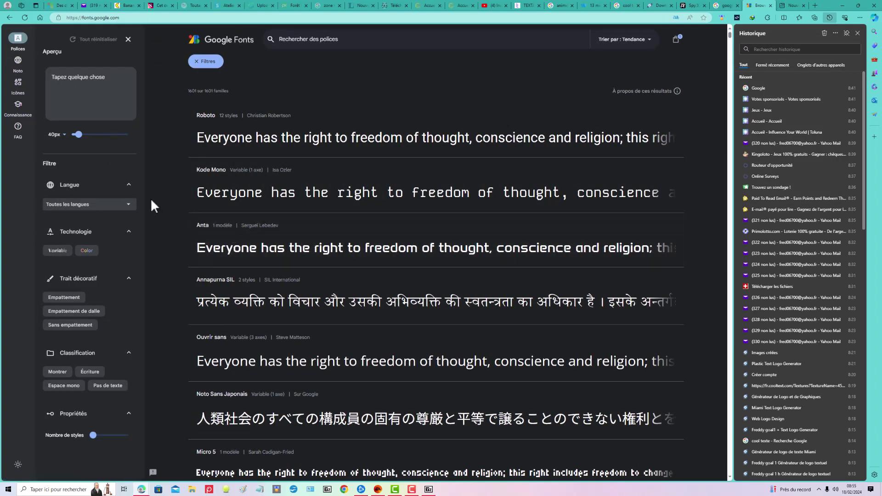
left_click(130, 209)
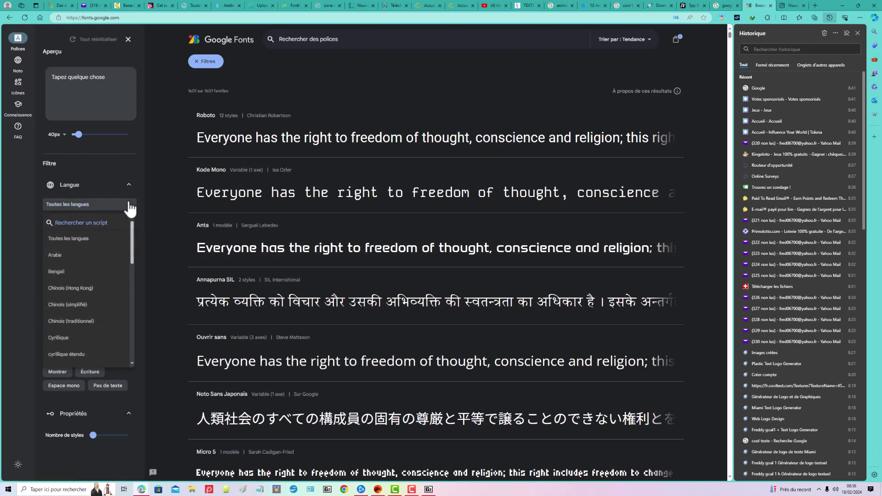
left_click(130, 205)
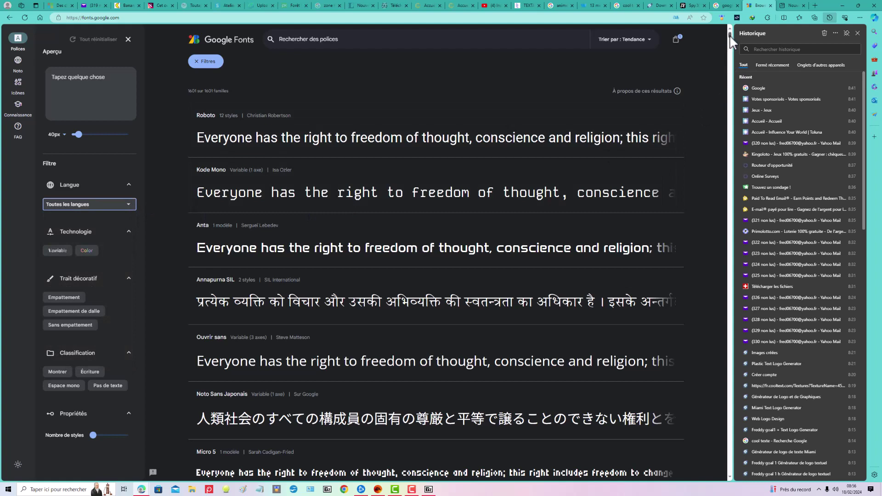
Find the Dégel néo-zélandais font far down the catalogue, add it to the selection and download all selected families
left_click_drag(731, 42, 735, 421)
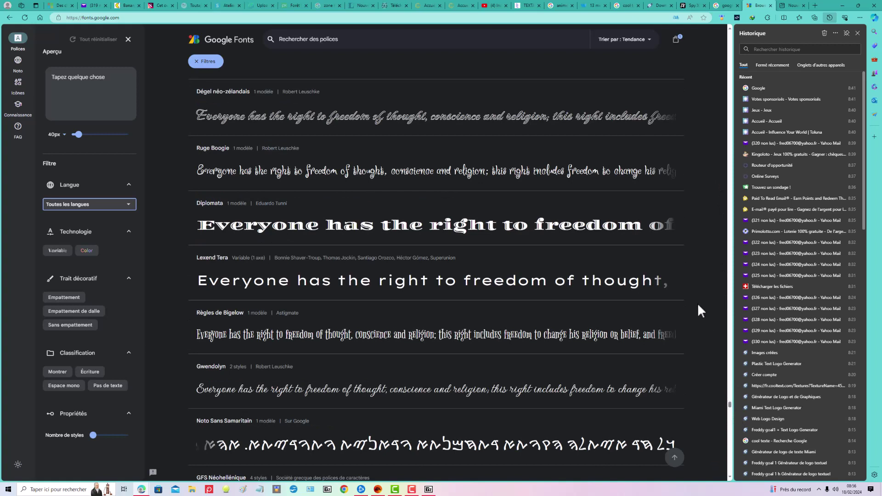
left_click(335, 121)
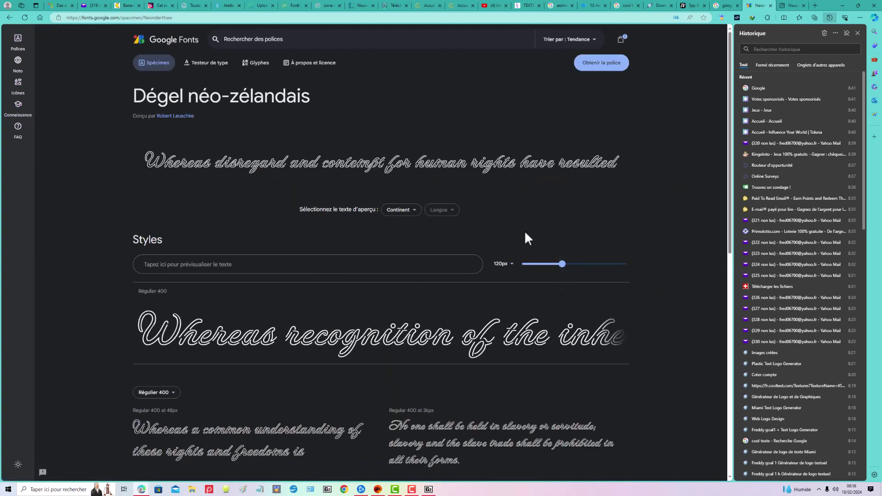
left_click(603, 63)
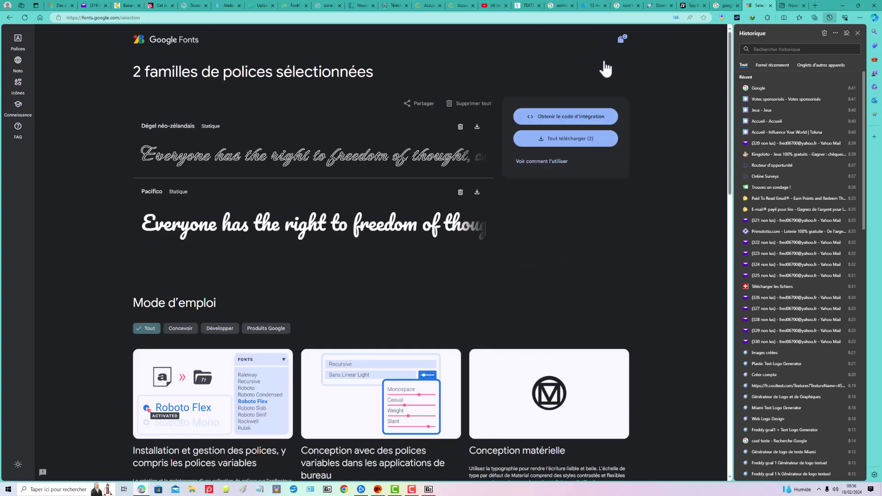
left_click(573, 138)
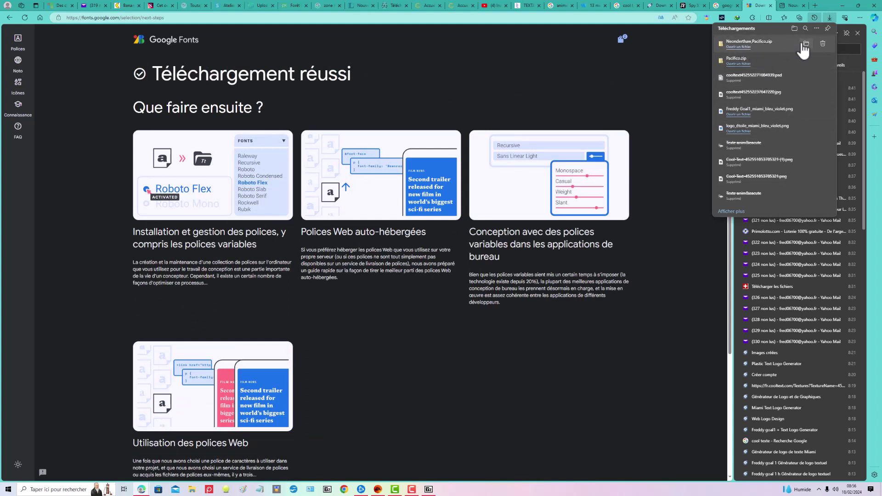
Show the downloaded Neonderthaw,Pacifico.zip in its folder and extract it with 7-Zip into a subfolder of the same name
left_click(802, 44)
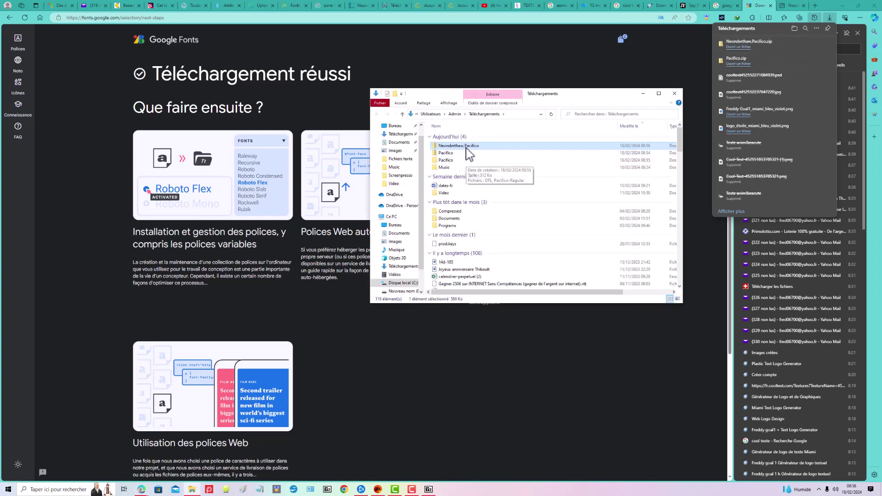
right_click(467, 148)
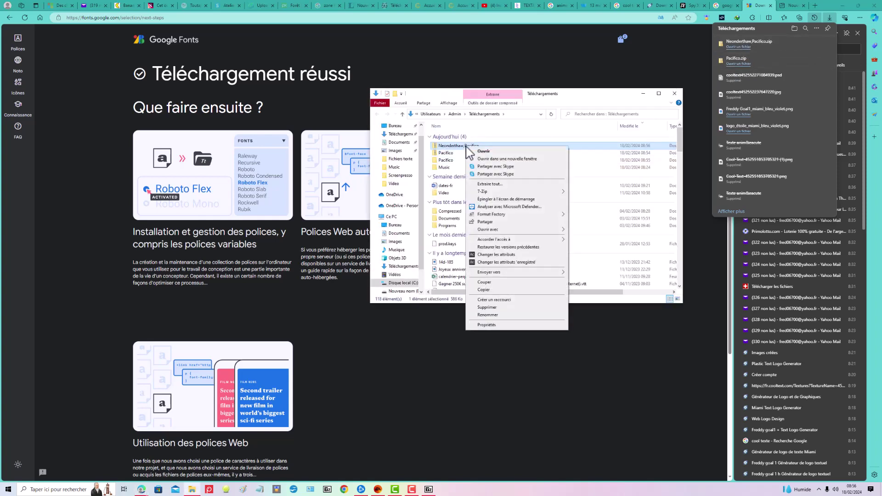
mouse_move(502, 192)
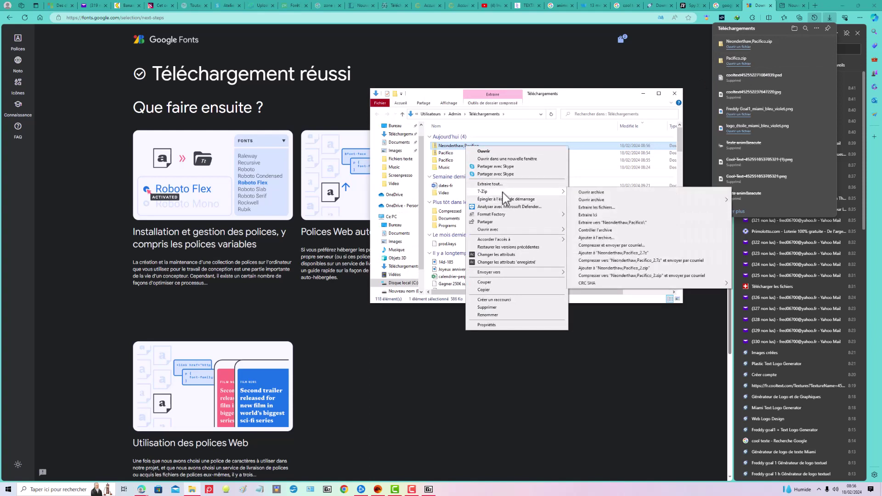
left_click(610, 223)
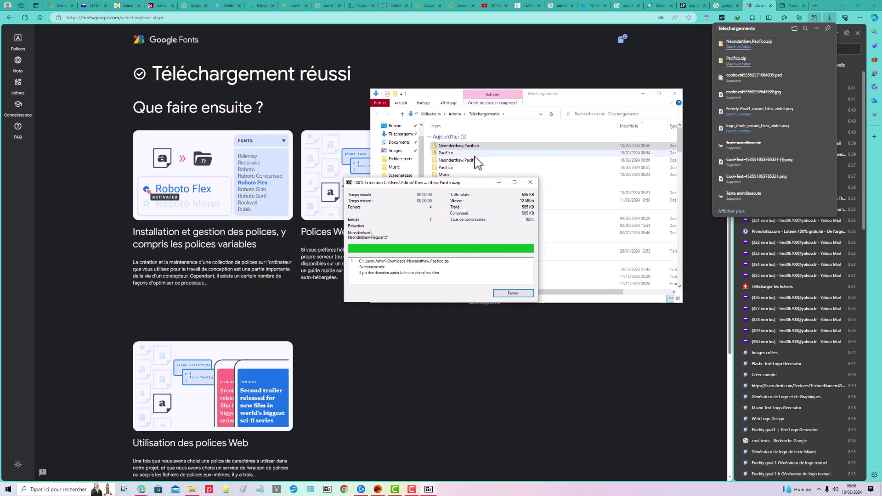
Install the Neonderthaw-Regular font from the Neonderthaw subfolder of the extracted archive and return to the browser
double_click(474, 160)
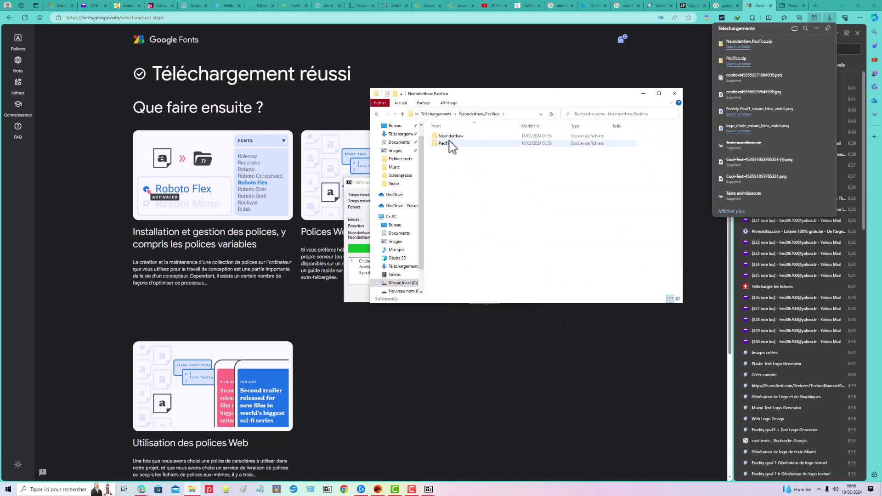
double_click(451, 136)
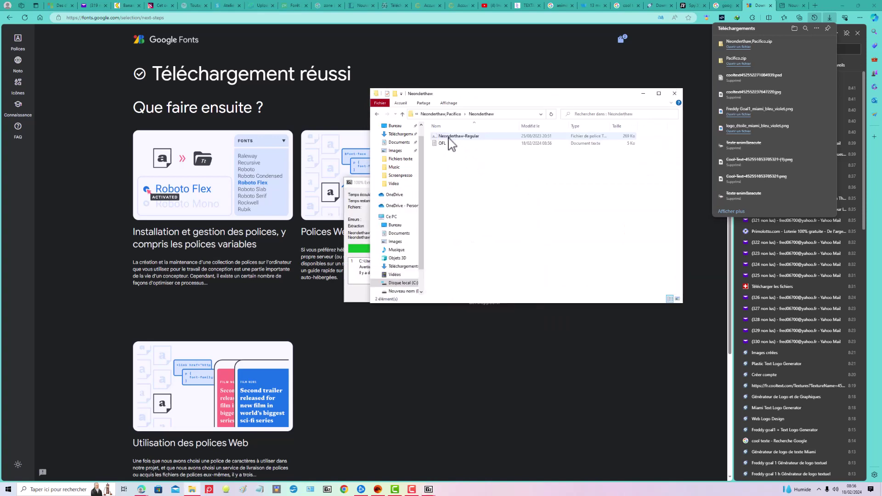
double_click(452, 136)
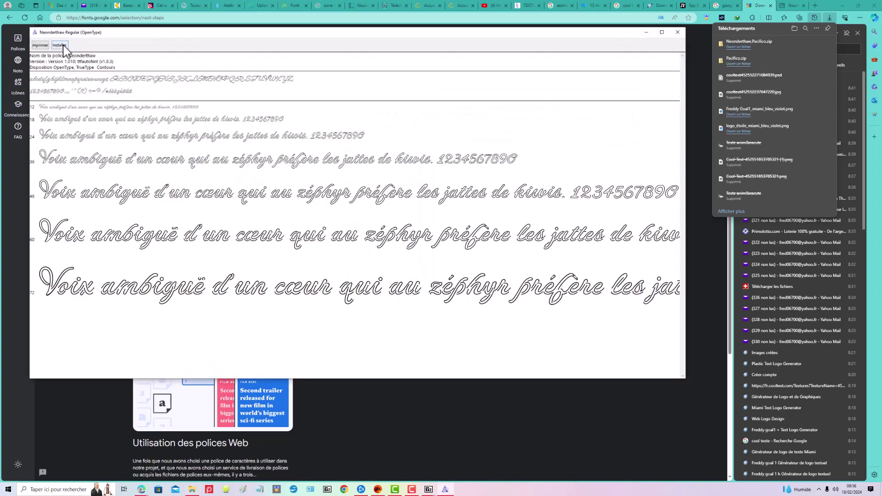
left_click(60, 46)
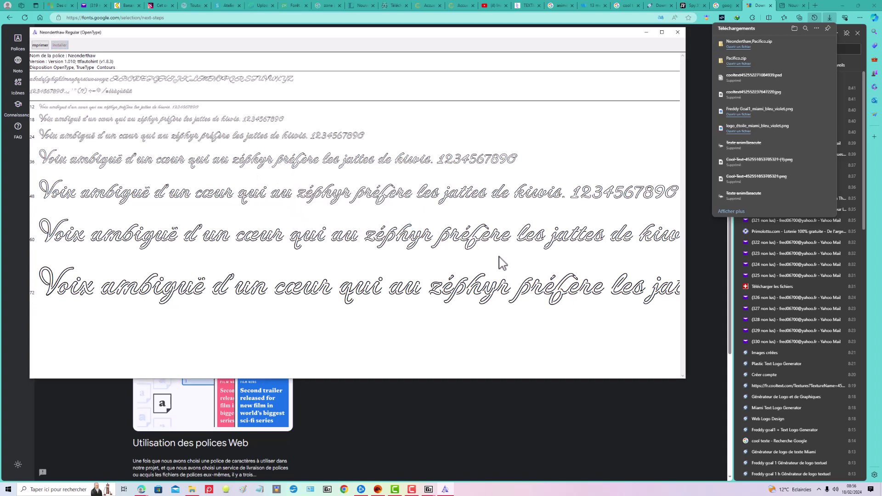
left_click(467, 431)
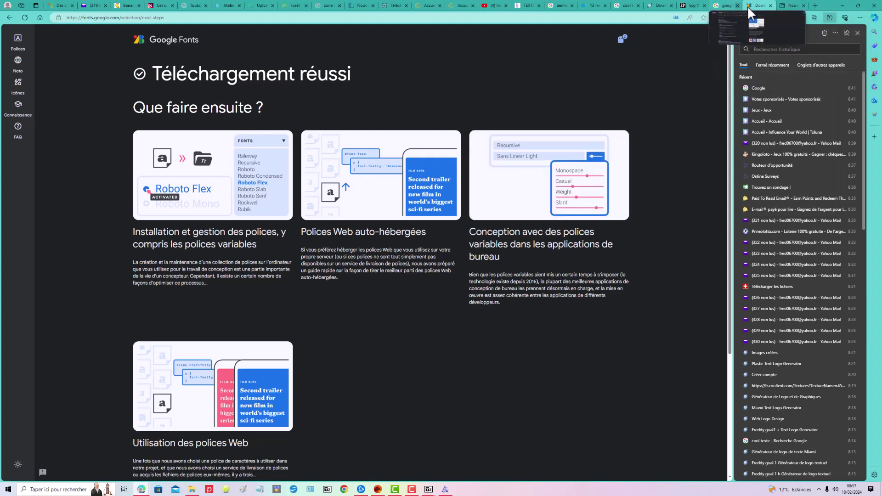
Close the empty tab, the Google Fonts download tab and the Google search tab, and switch to the Cool Text font page
left_click(799, 6)
left_click(802, 5)
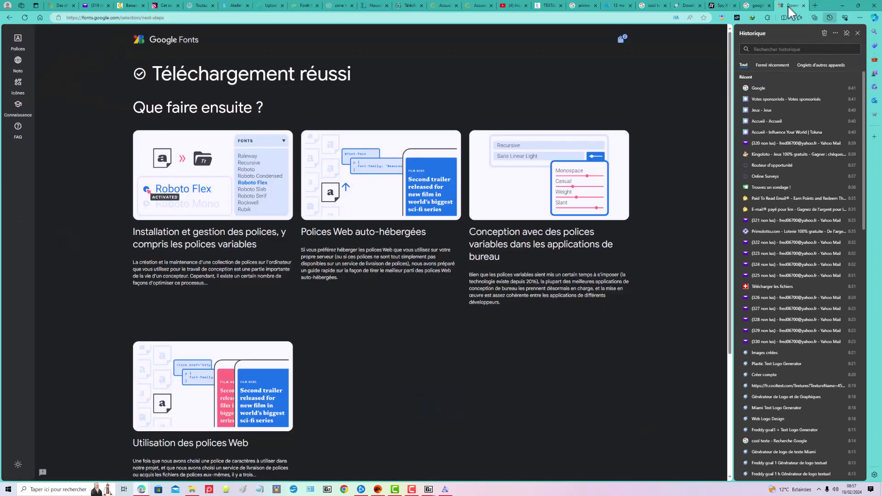
left_click(804, 5)
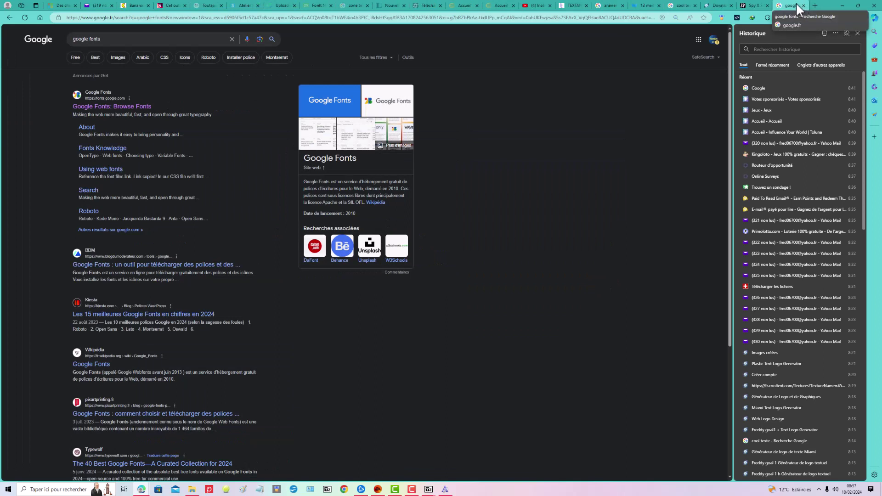
mouse_move(719, 8)
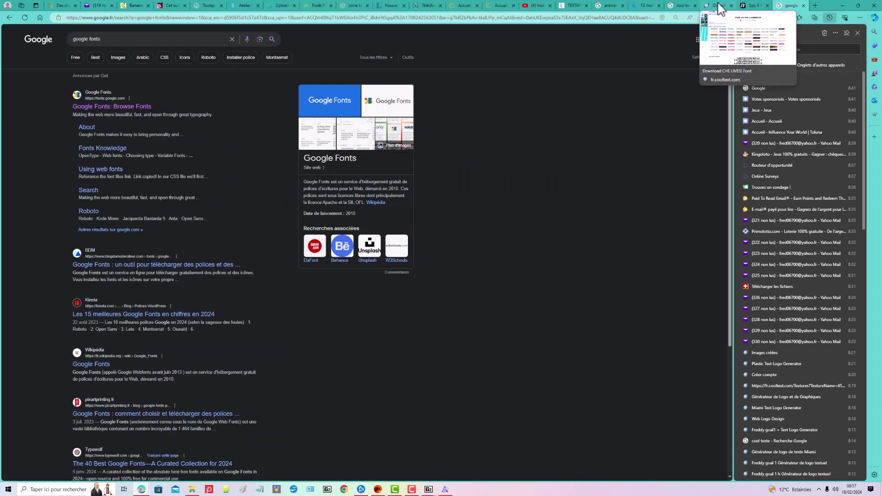
left_click(804, 5)
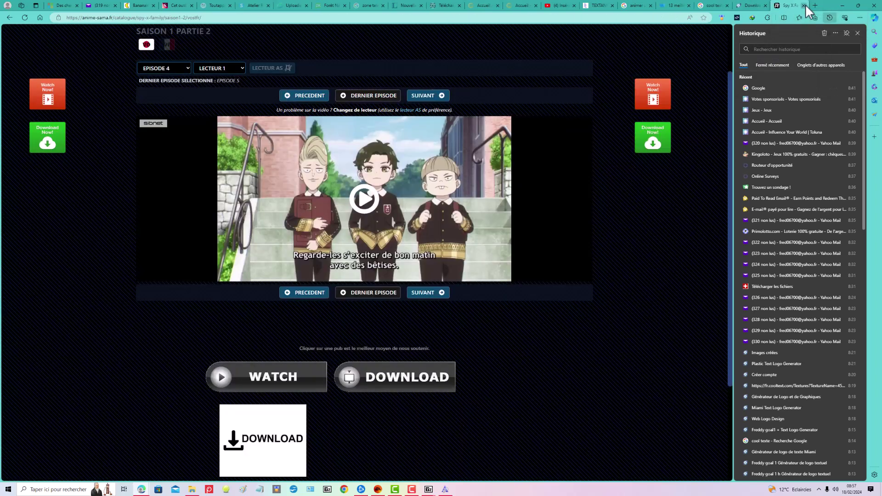
left_click(754, 7)
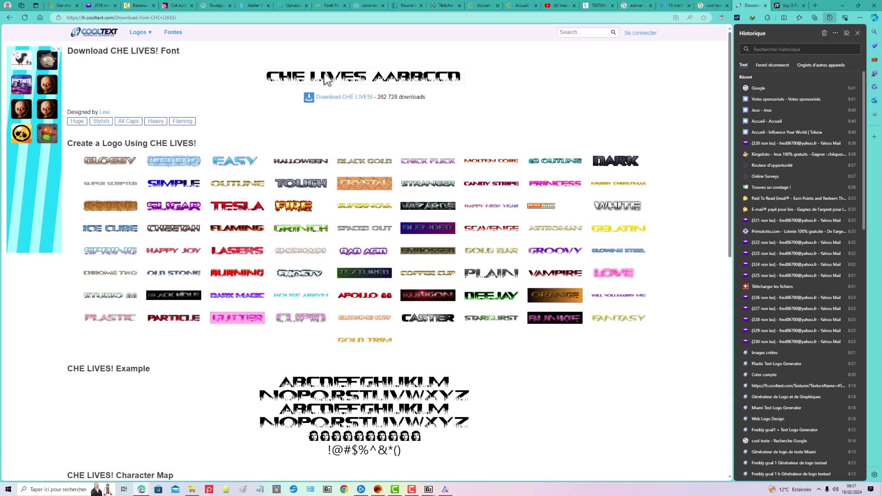
Find the UltraSonic font in Cool Text's Futuristic category and download it as ultrasonic.zip to the Compressed folder
left_click(179, 34)
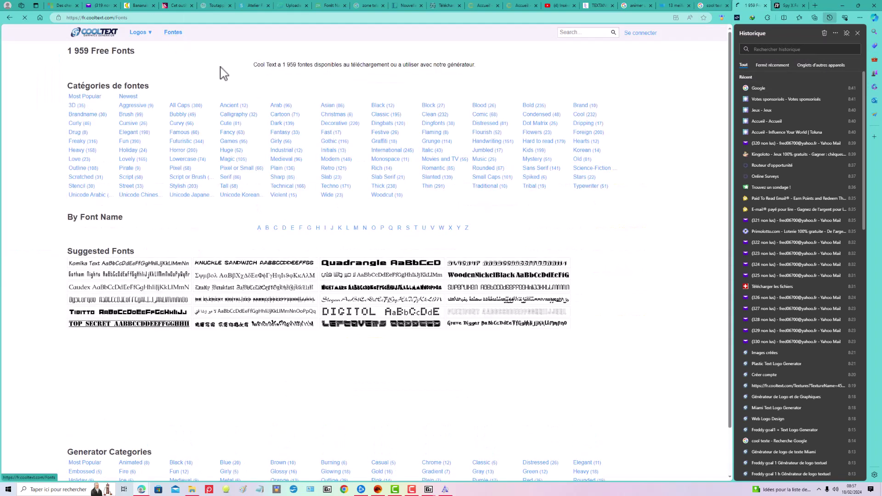
left_click(186, 143)
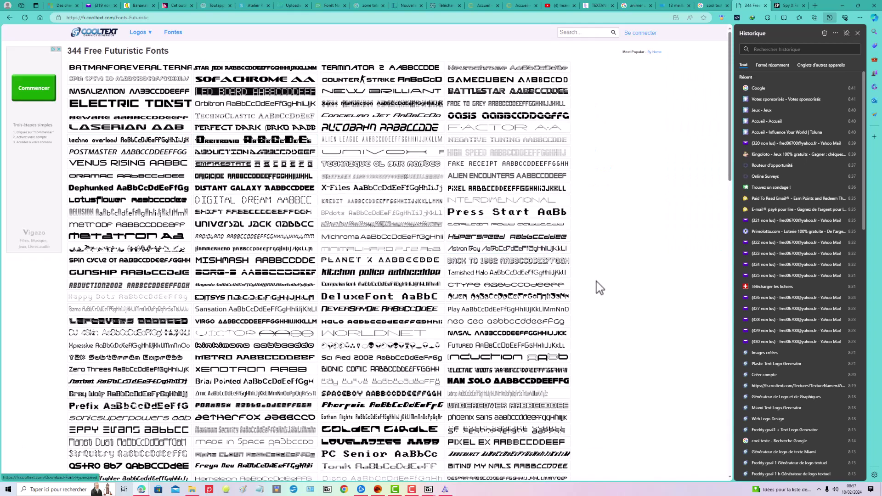
mouse_move(528, 333)
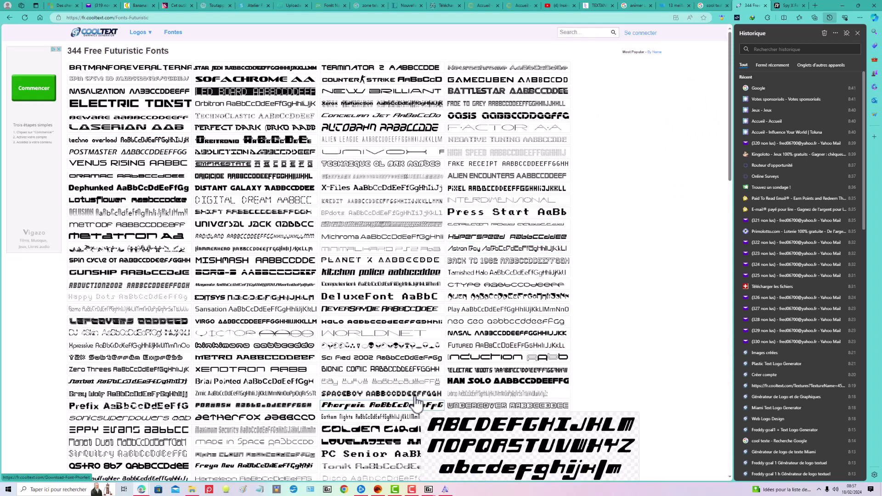
scroll(473, 344, "down", 5)
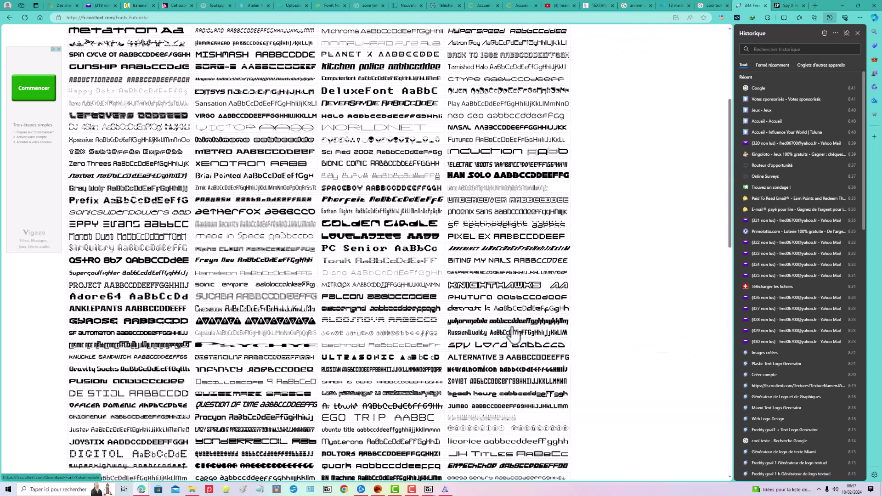
left_click(398, 364)
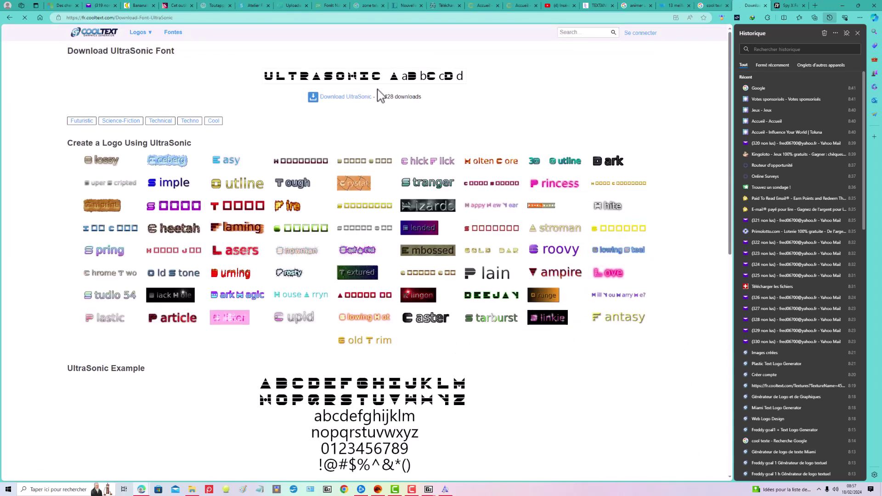
left_click(337, 102)
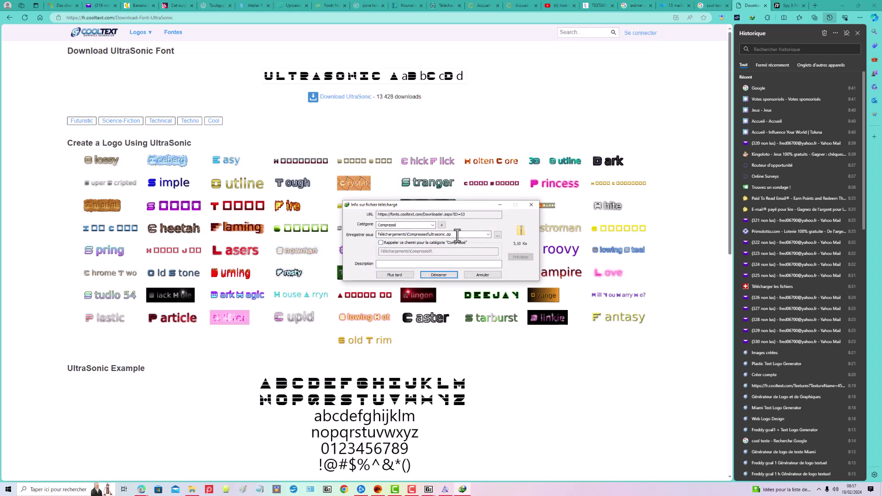
left_click(448, 275)
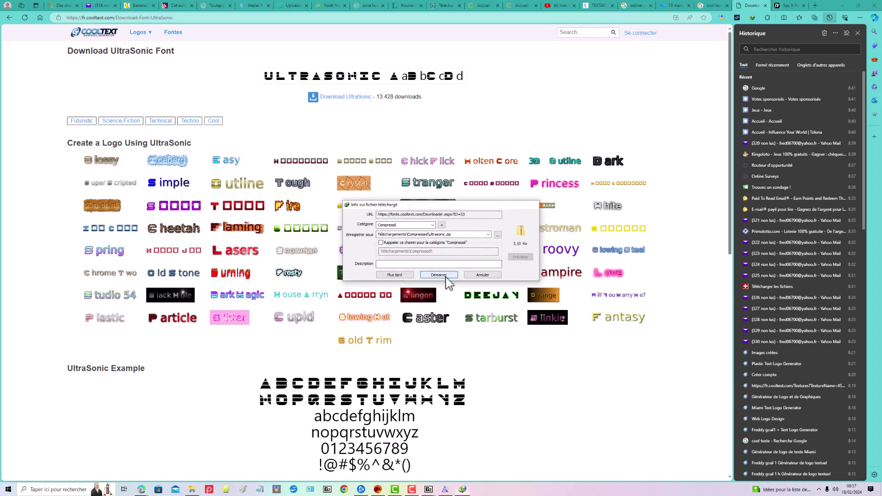
Locate the ultrasonic archive in the Compressed folder of the downloads and extract it with 7-Zip into a subfolder named ultrasonic
left_click(197, 491)
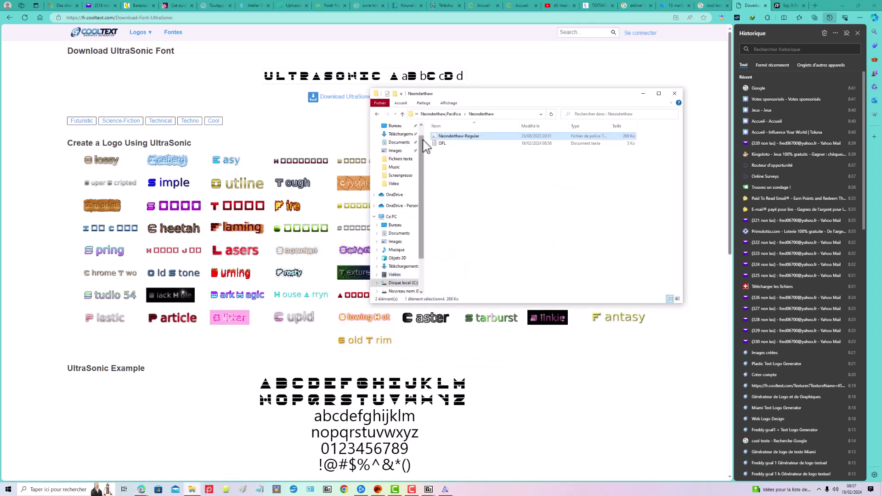
left_click(404, 134)
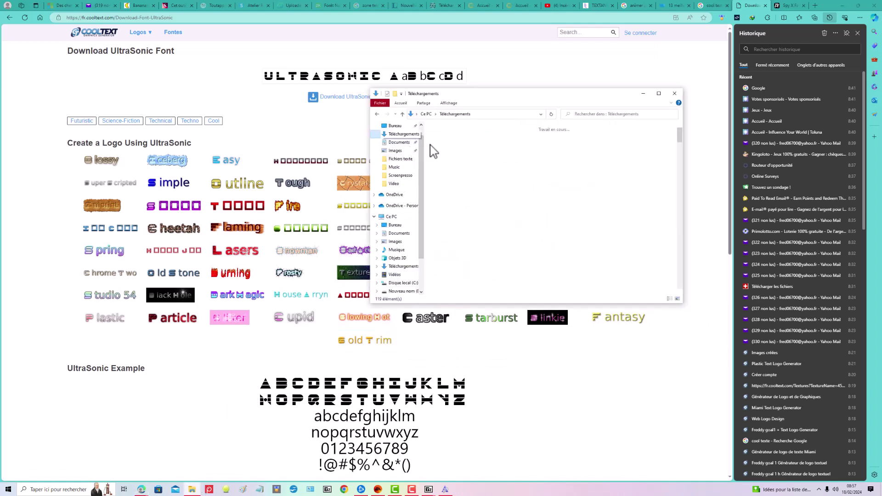
double_click(469, 174)
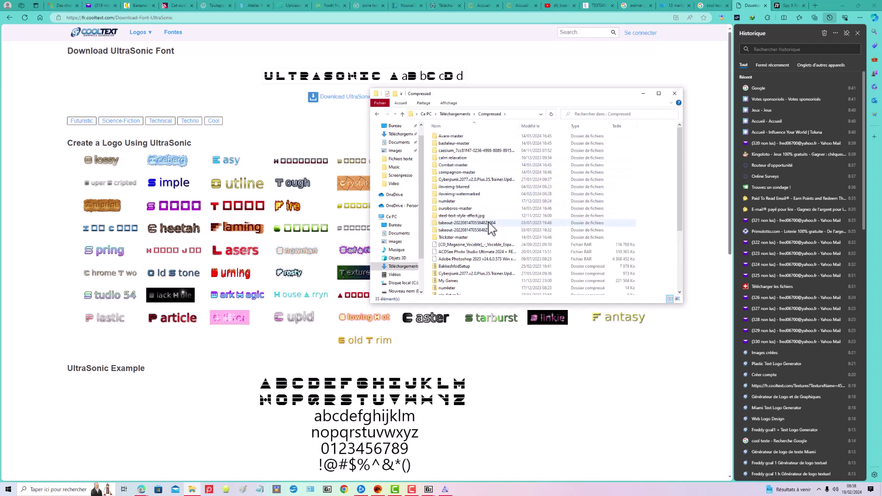
scroll(486, 265, "down", 1)
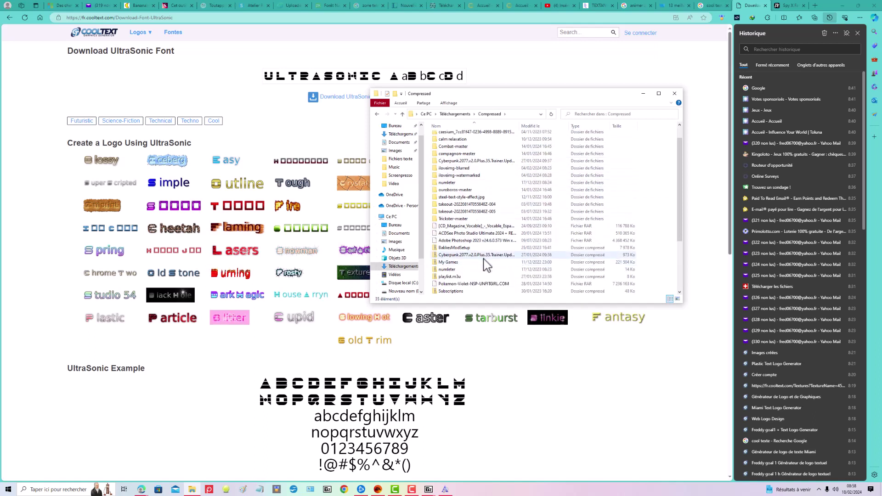
scroll(488, 262, "down", 2)
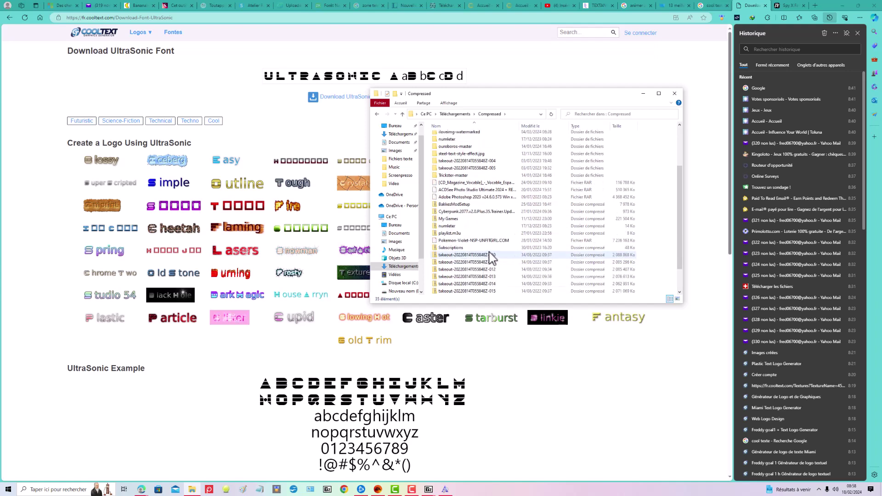
scroll(491, 259, "down", 1)
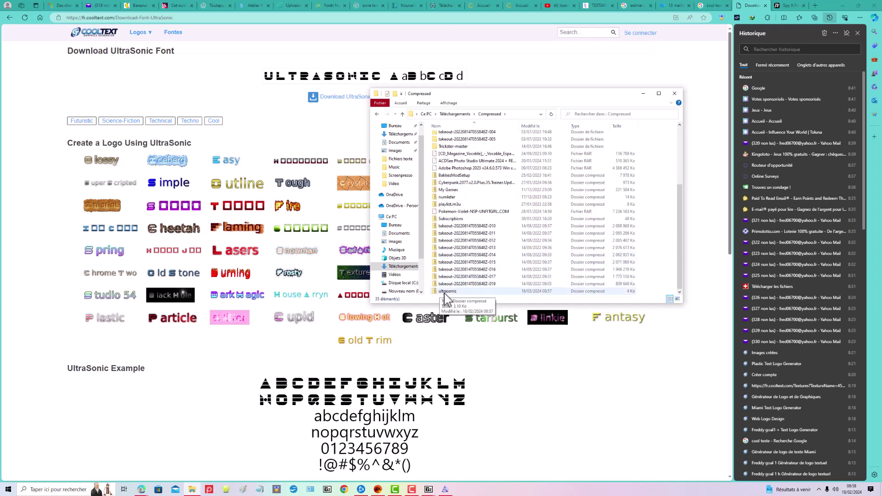
right_click(445, 292)
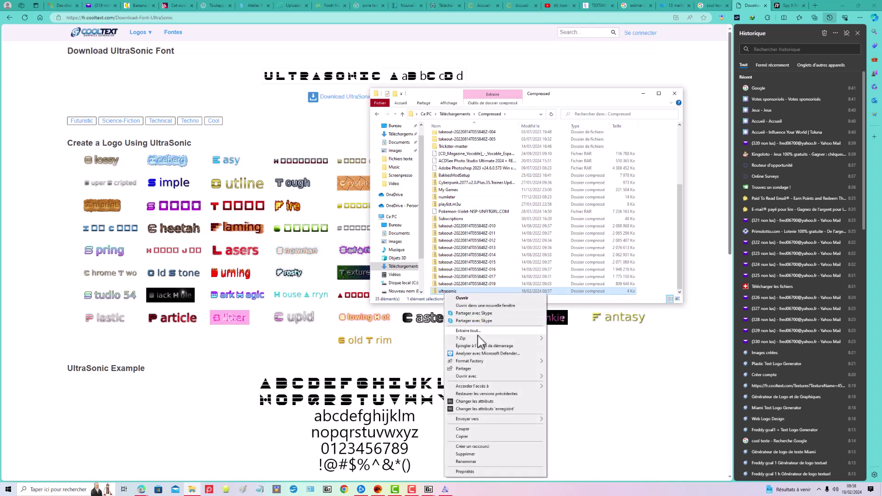
mouse_move(486, 341)
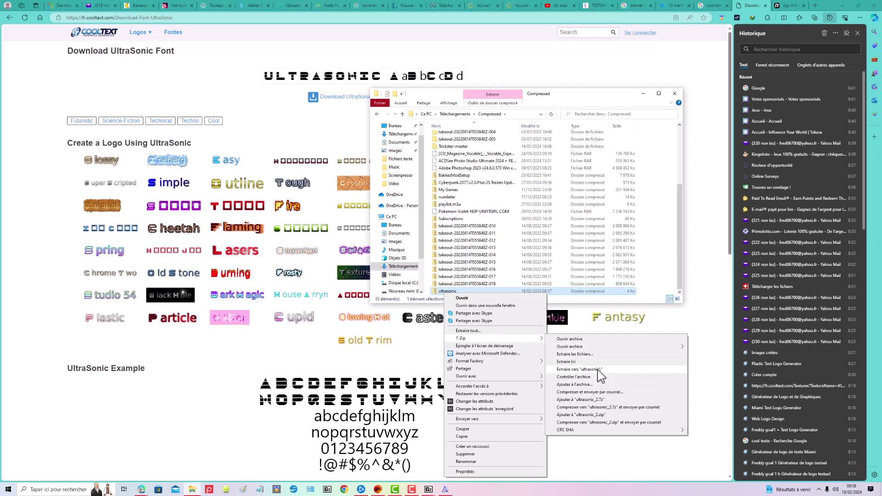
left_click(579, 370)
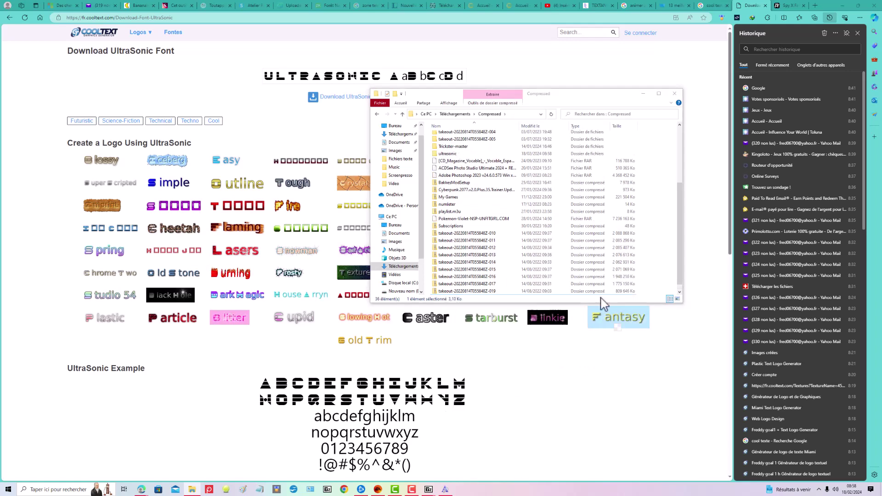
Install the UltraSonic font from the extracted ultrasonic folder
double_click(453, 155)
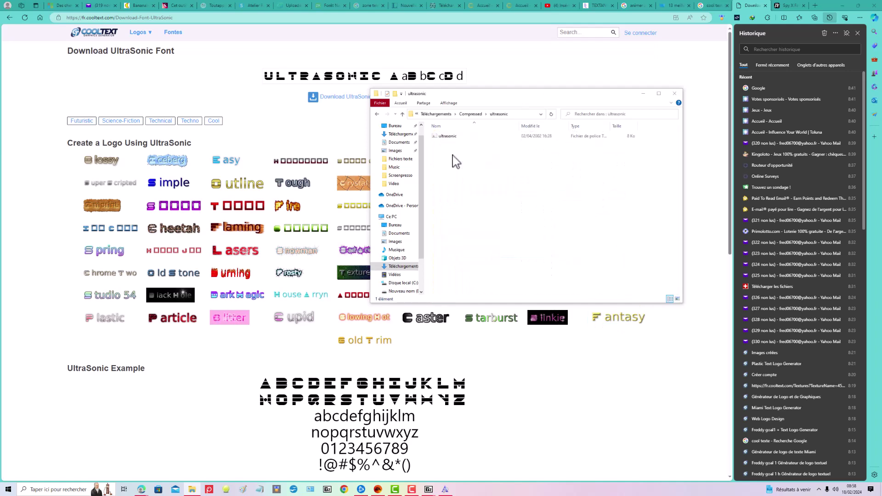
double_click(450, 137)
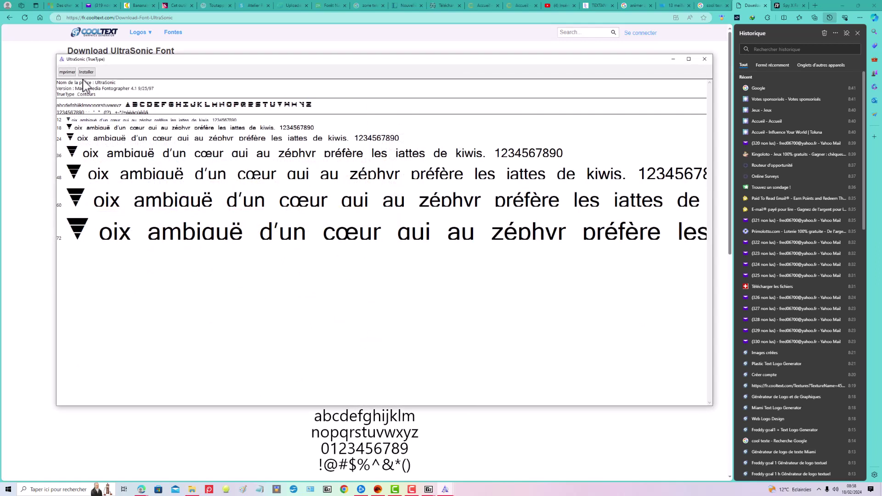
left_click(91, 72)
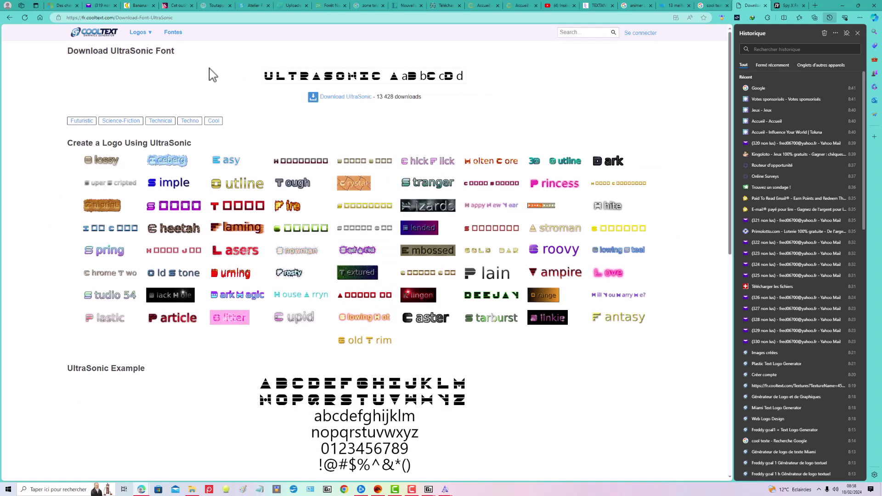
Go back from the UltraSonic page and return to Cool Text's overview of all font categories
left_click(10, 18)
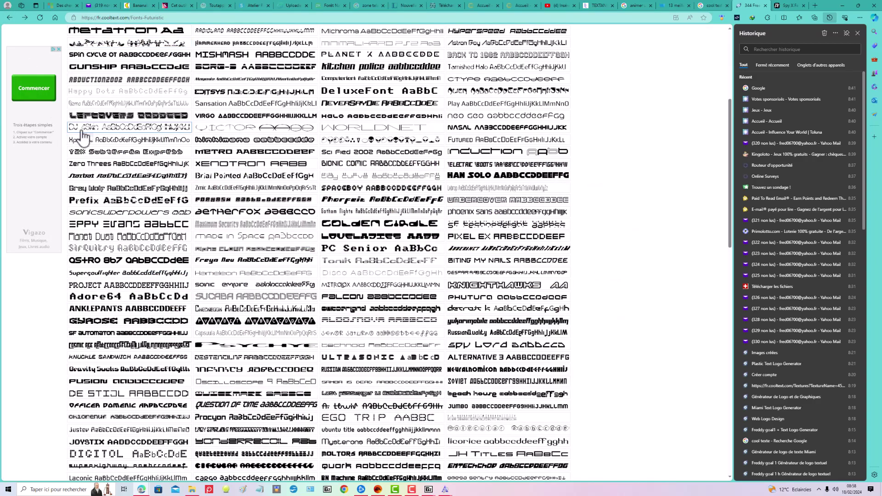
scroll(64, 40, "up", 4)
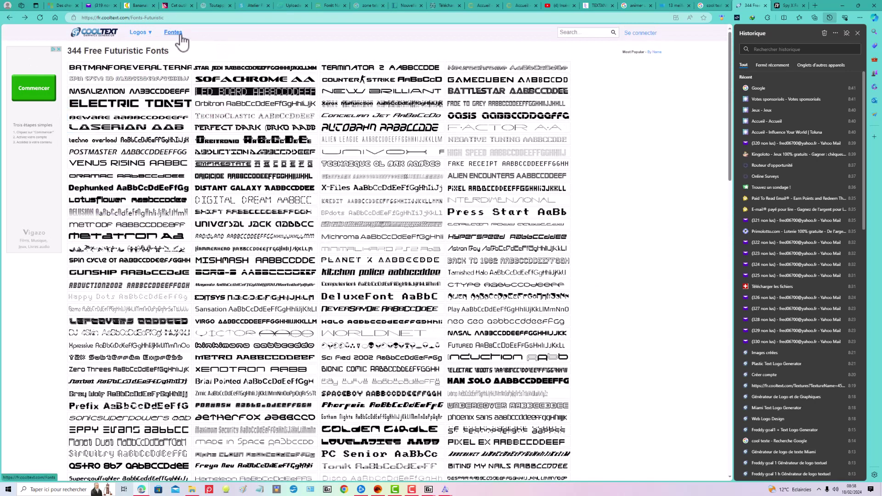
left_click(174, 33)
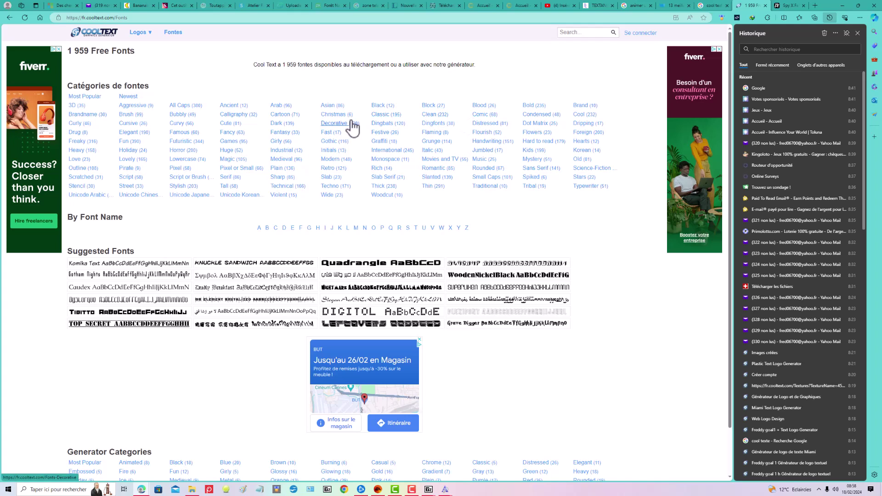
View the Flaming fonts and open the Little Days font page from the Romantic category
left_click(438, 135)
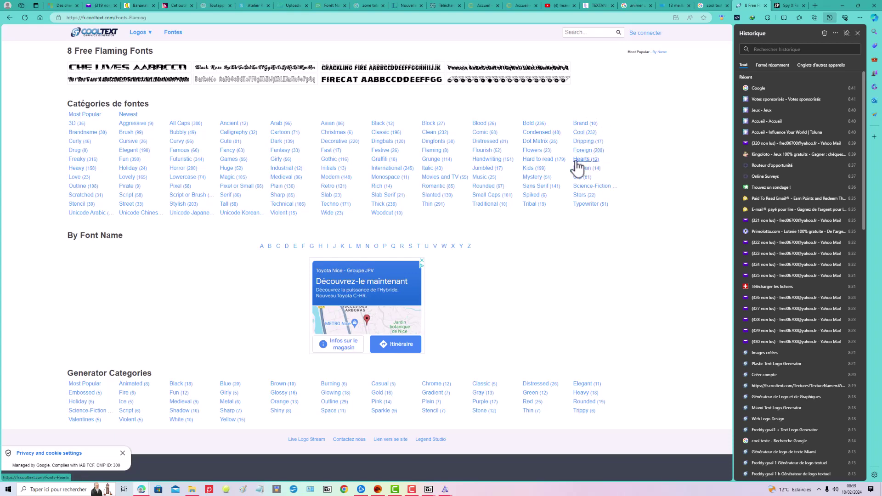
left_click(442, 190)
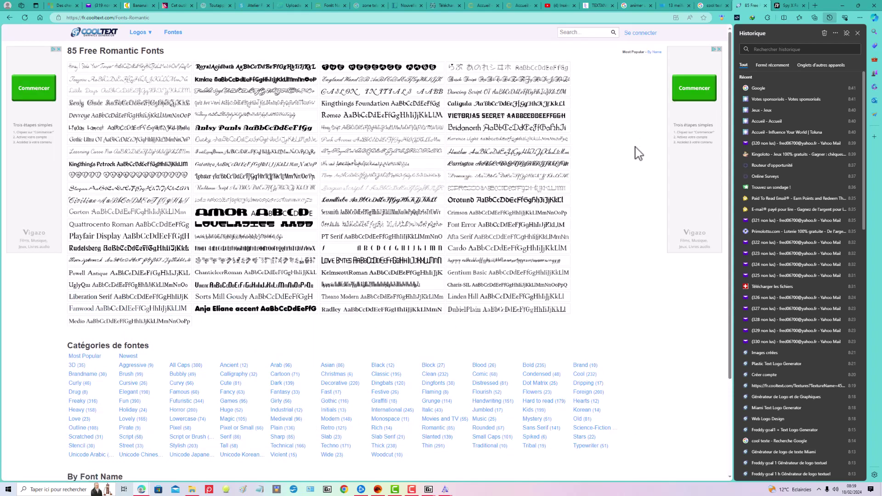
left_click(179, 94)
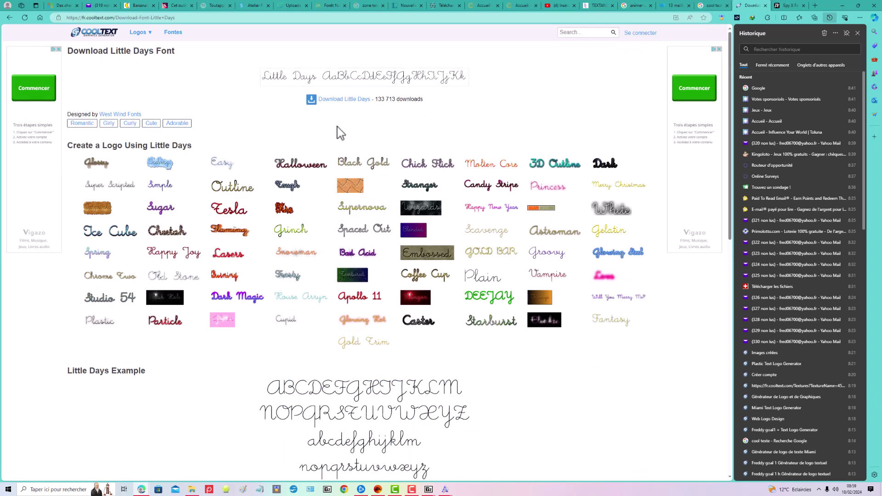
Download the Little Days font archive from Cool Text into the Compressed folder of the downloads
left_click(340, 109)
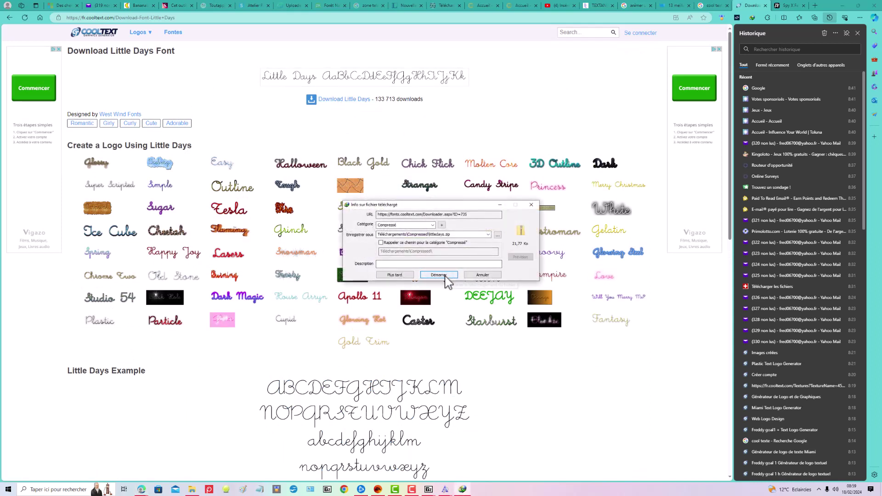
left_click(439, 274)
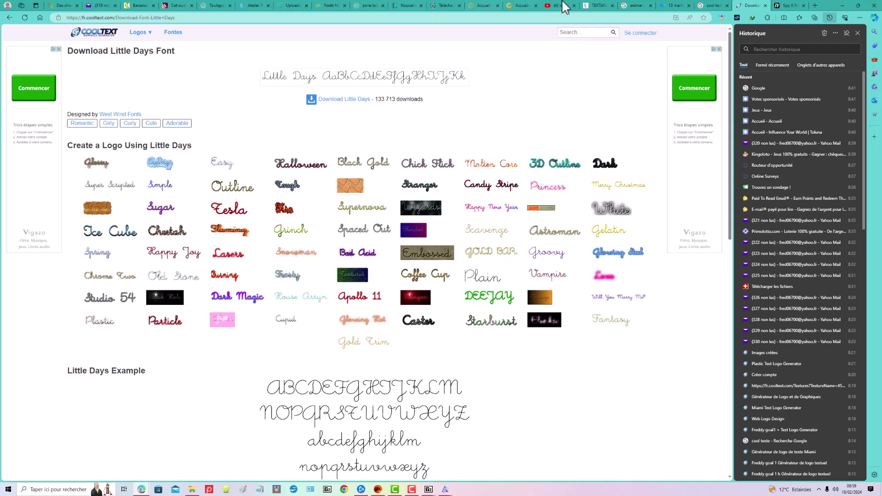
Search Google in a new tab for "telecharger polices gratuite" and open the BDM article on the 8 best font download sites
mouse_move(646, 11)
left_click(671, 7)
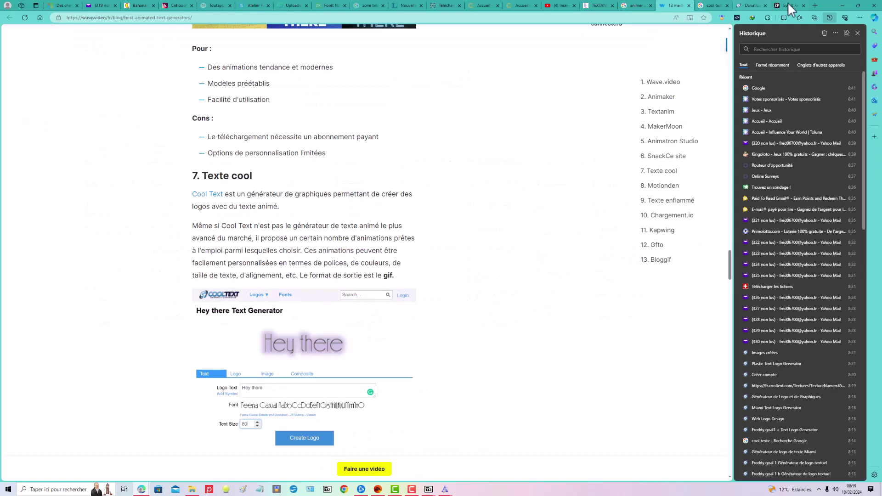
left_click(815, 5)
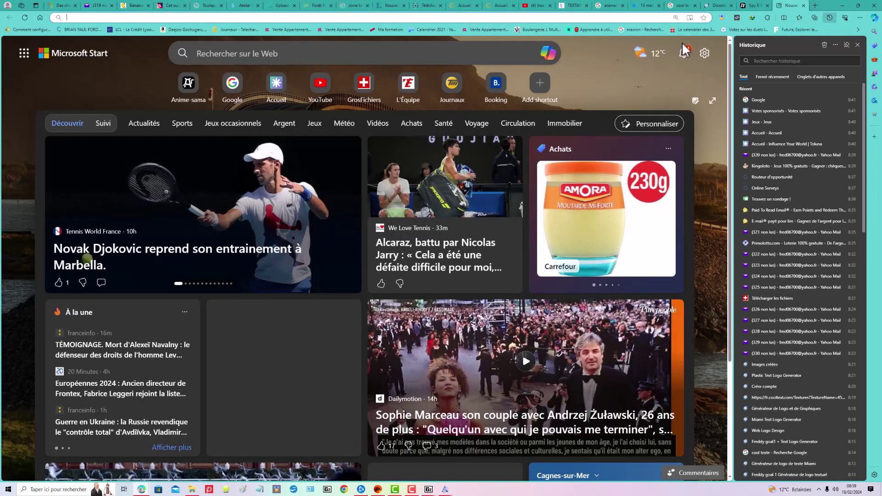
left_click(249, 80)
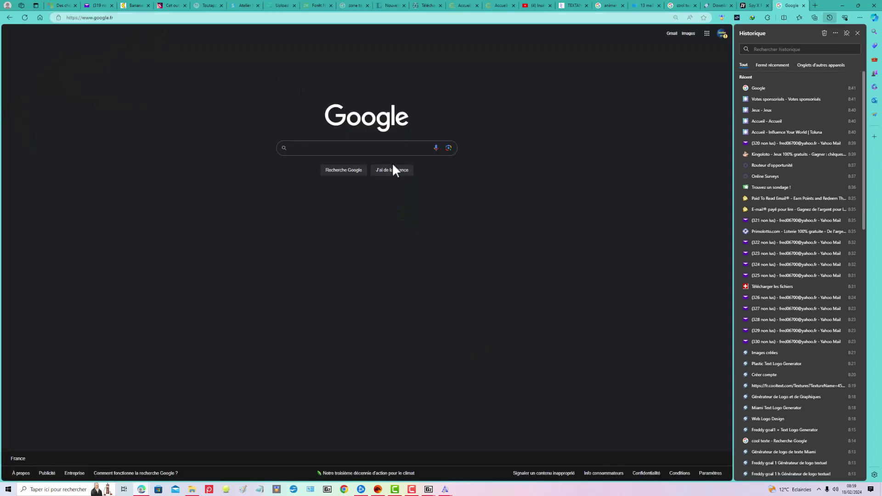
type("te")
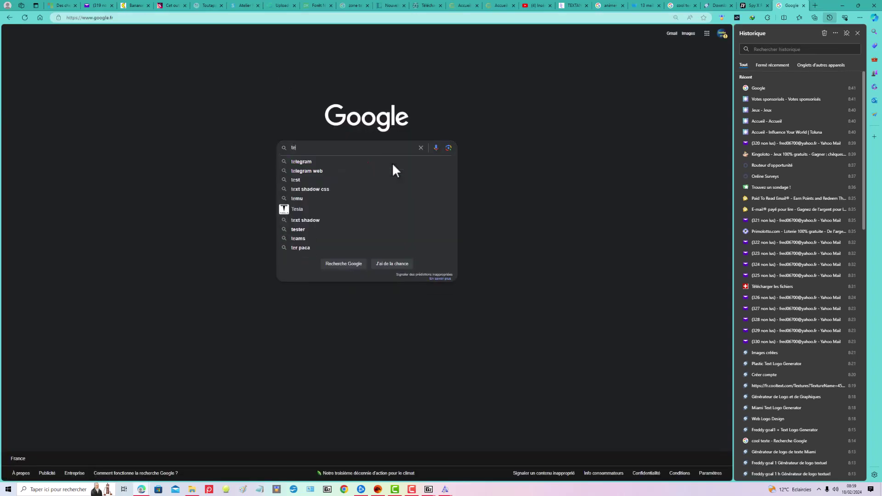
type("lec")
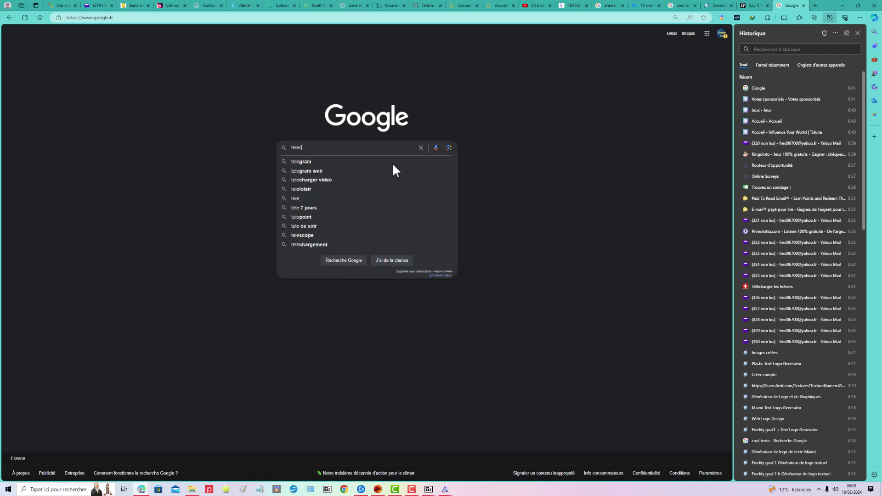
type("harg")
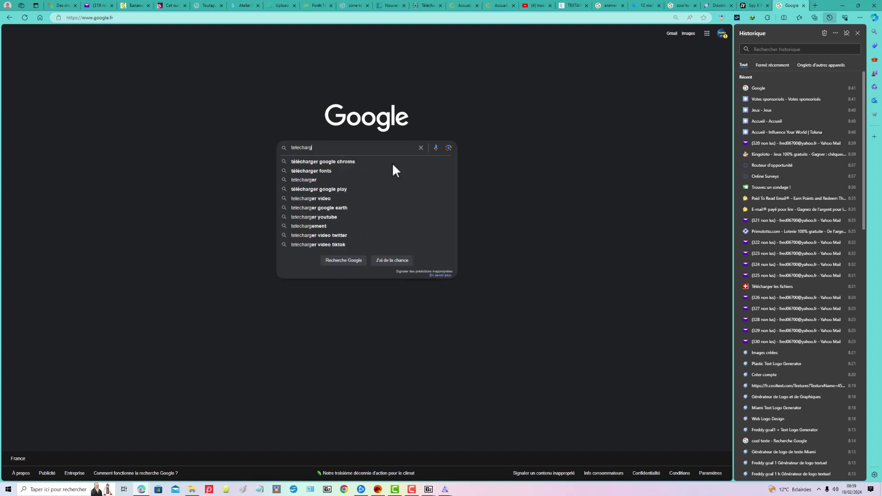
type("er polic")
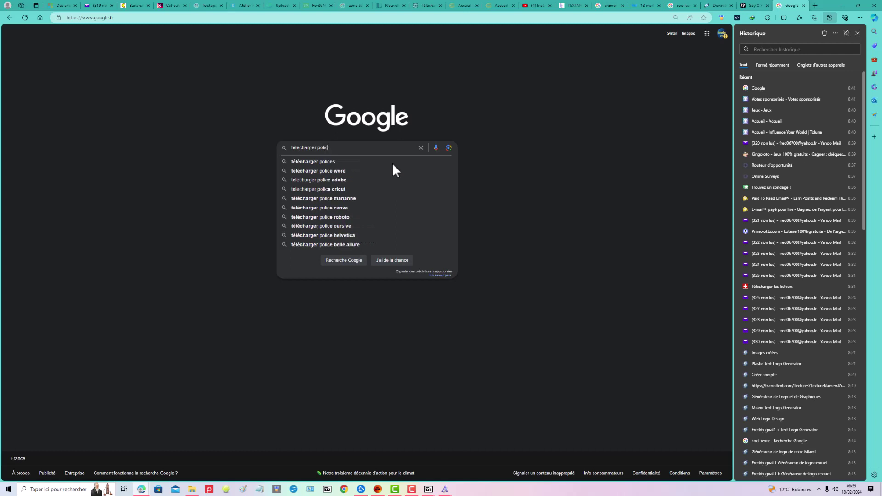
type("es grat")
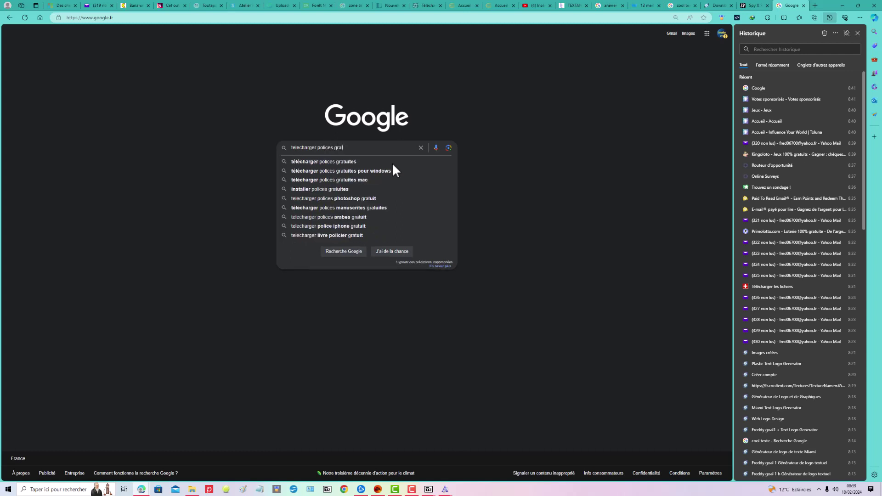
type("uite")
key("Return")
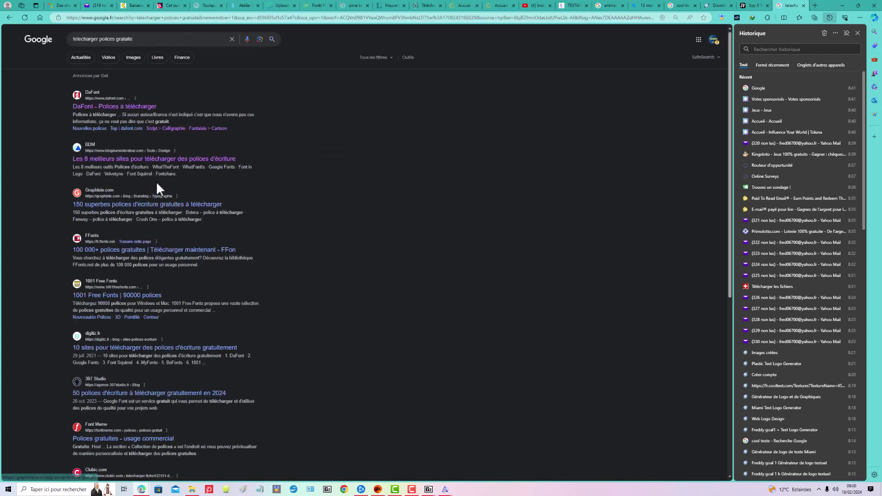
left_click(180, 161)
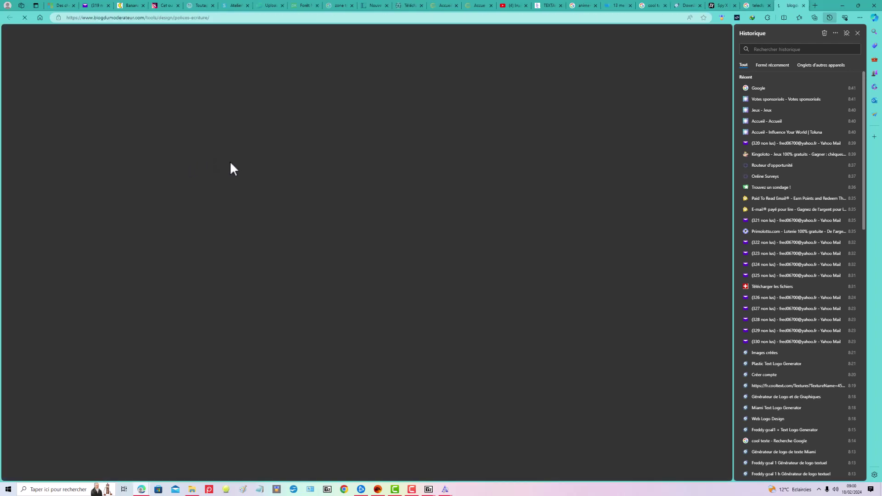
scroll(375, 204, "down", 3)
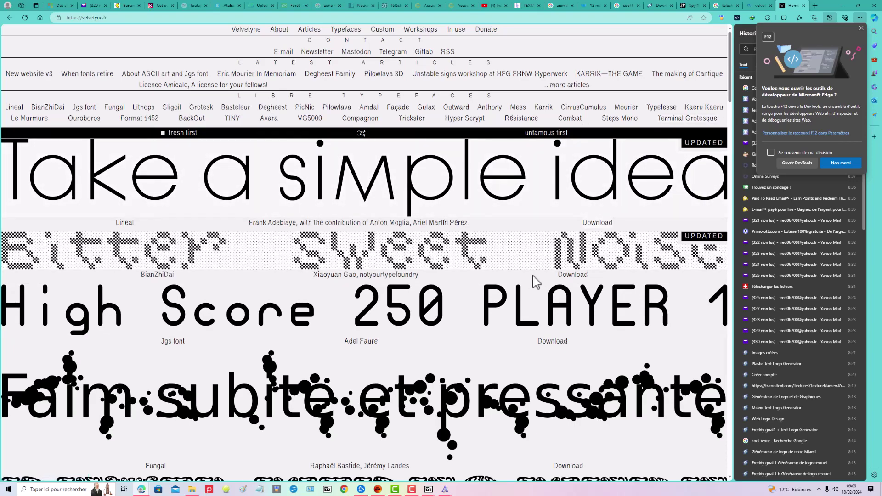
Look through the typeface samples on Velvetyne's home page, down to the end of the list and back up
scroll(501, 251, "down", 10)
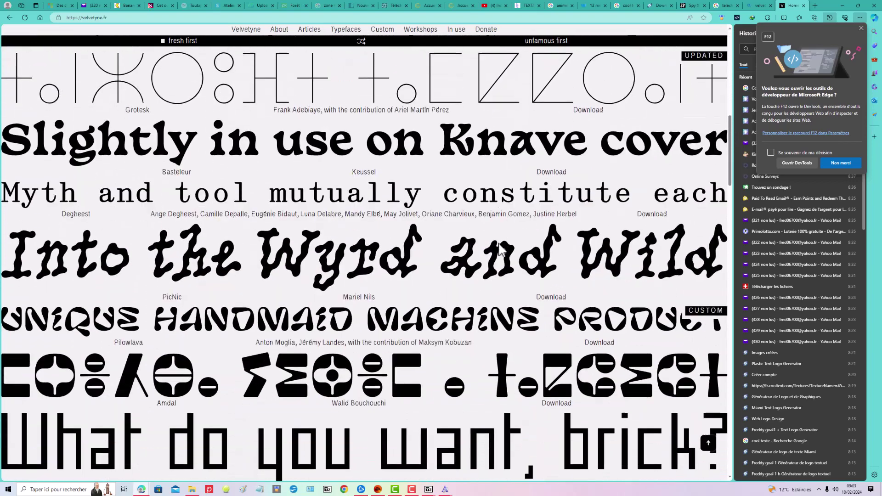
scroll(503, 248, "down", 3)
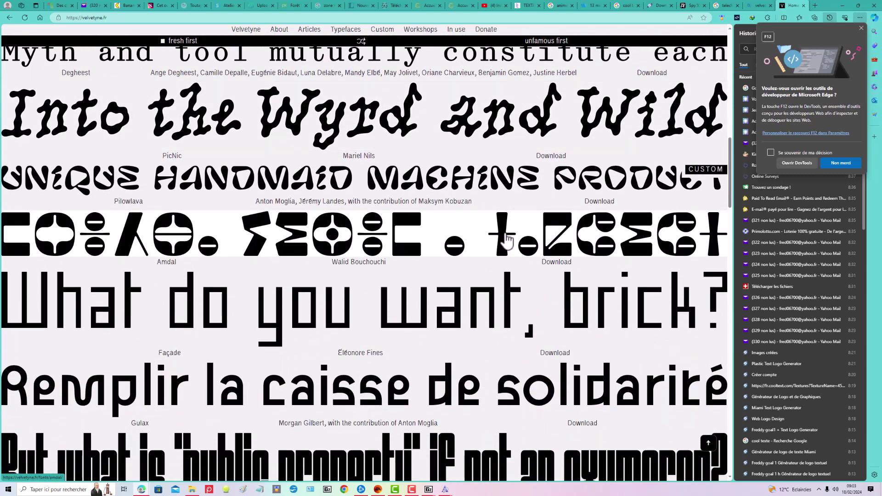
scroll(508, 235, "down", 4)
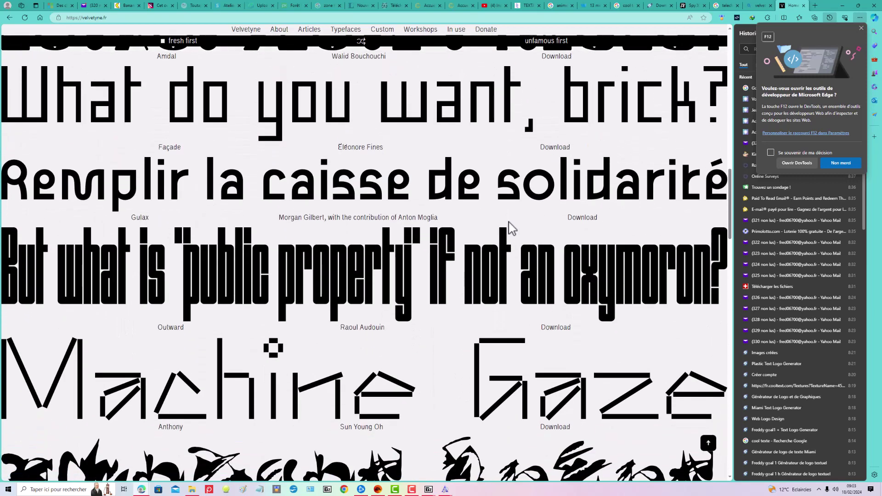
scroll(510, 228, "down", 6)
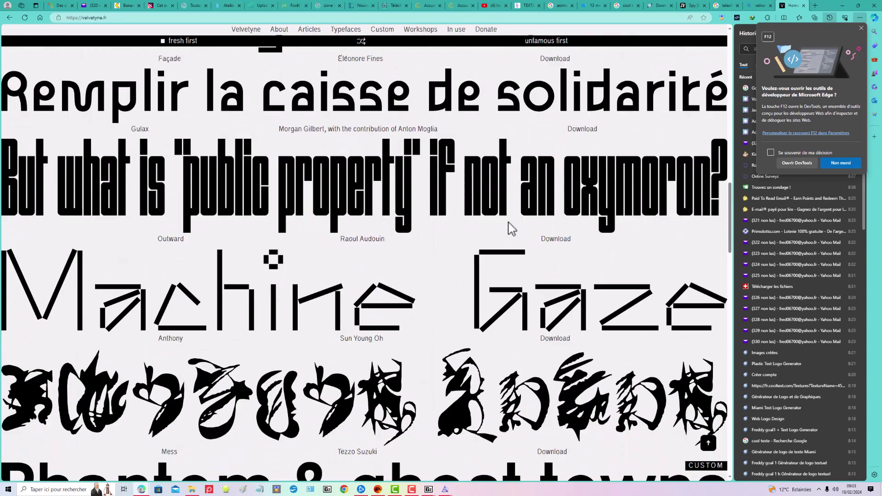
scroll(517, 225, "down", 10)
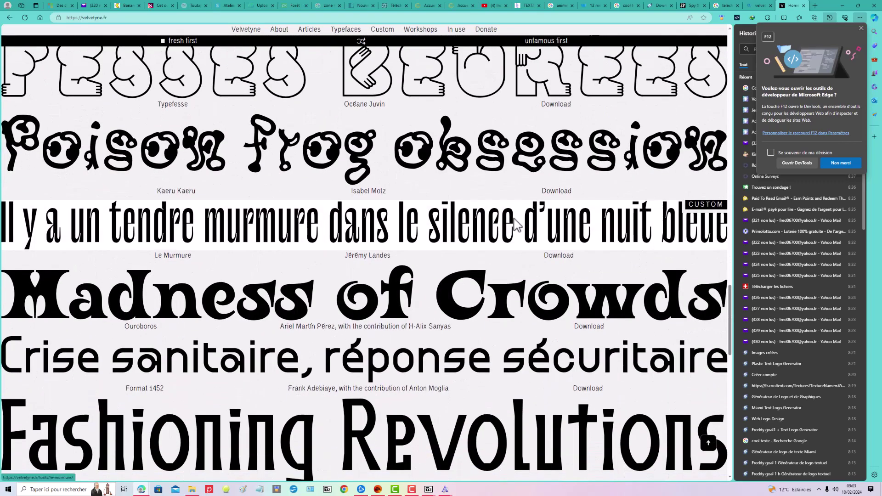
scroll(517, 225, "down", 7)
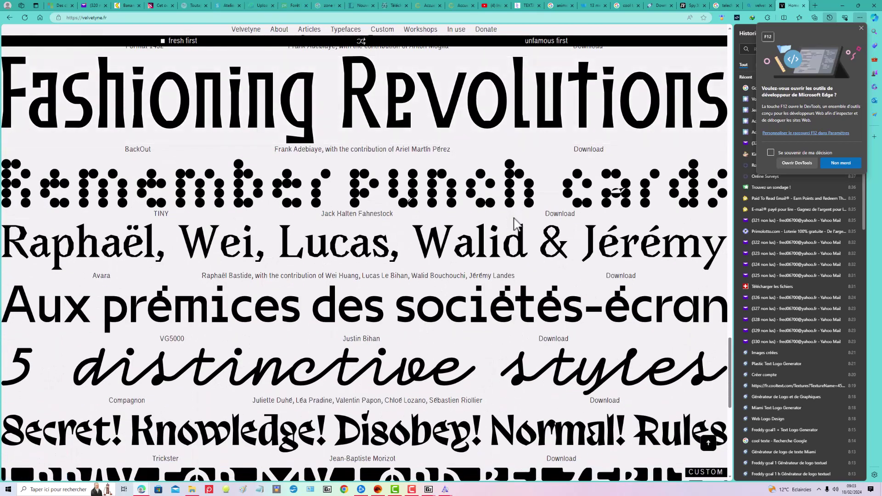
scroll(515, 226, "down", 4)
scroll(519, 211, "down", 4)
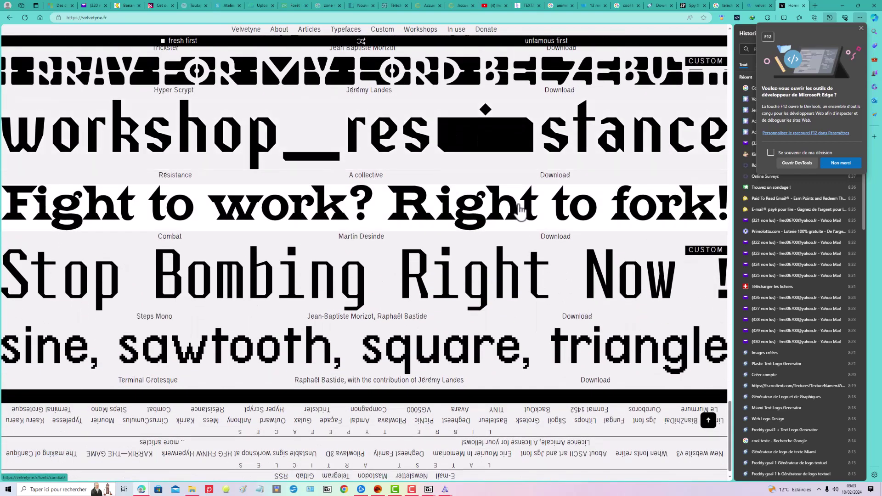
scroll(520, 209, "up", 20)
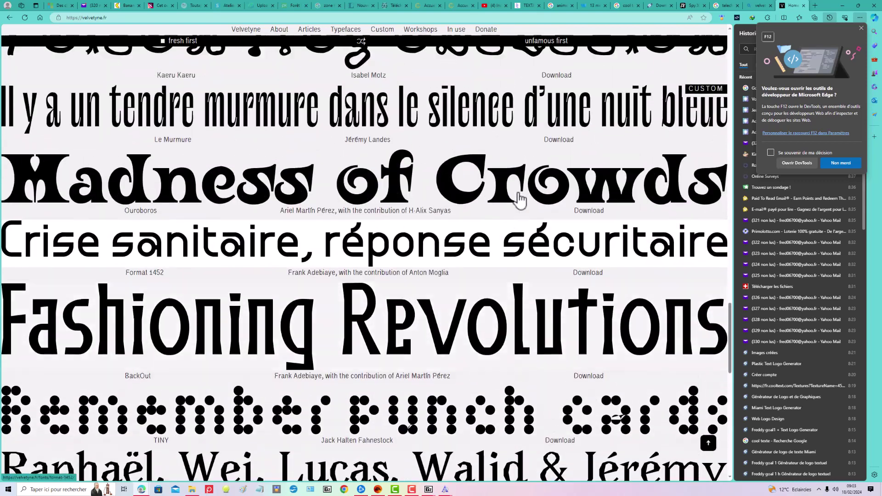
scroll(527, 188, "up", 6)
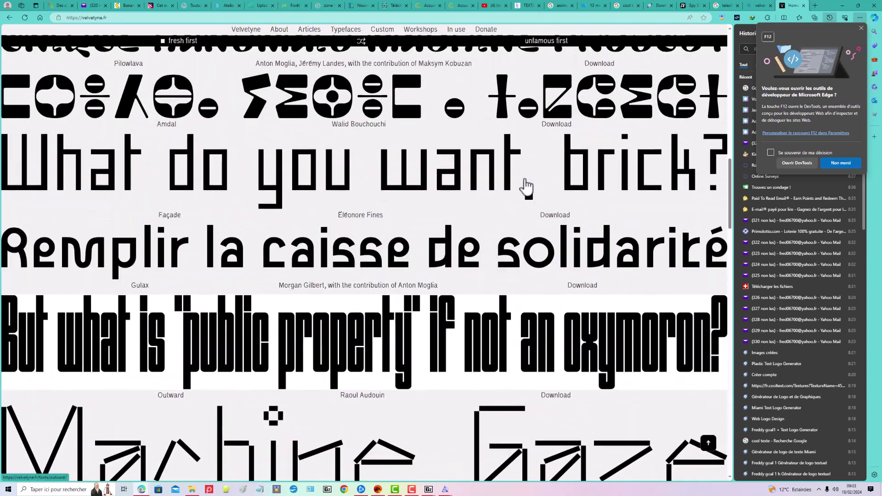
scroll(527, 187, "up", 4)
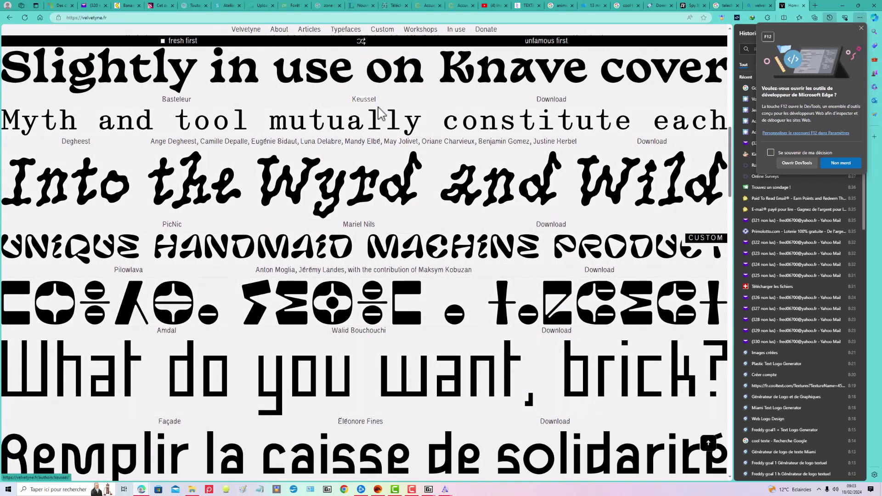
scroll(384, 133, "up", 6)
scroll(381, 115, "up", 4)
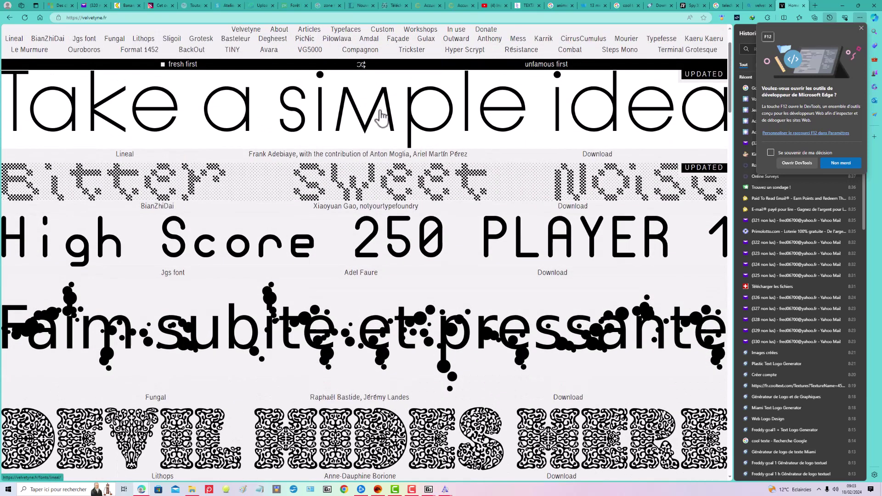
Open the Jgs font page on Velvetyne and download its archive jgs-main.zip into the Compressed folder
left_click(387, 244)
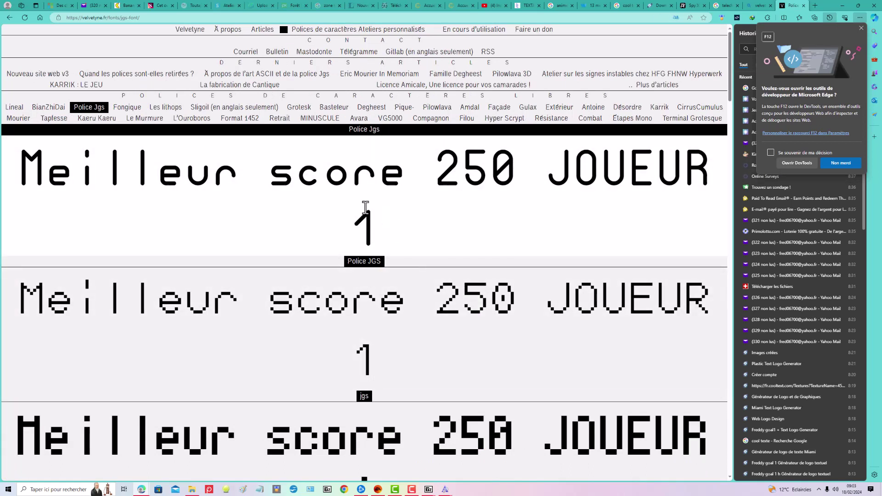
scroll(449, 183, "down", 10)
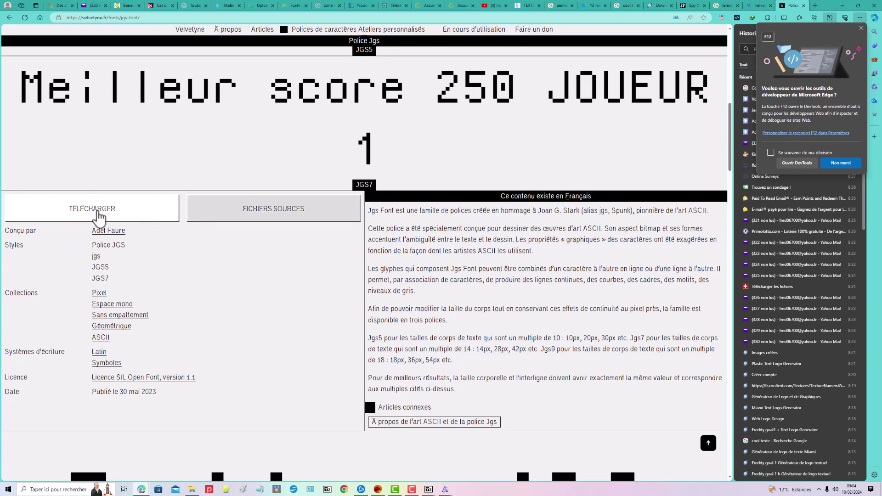
left_click(99, 215)
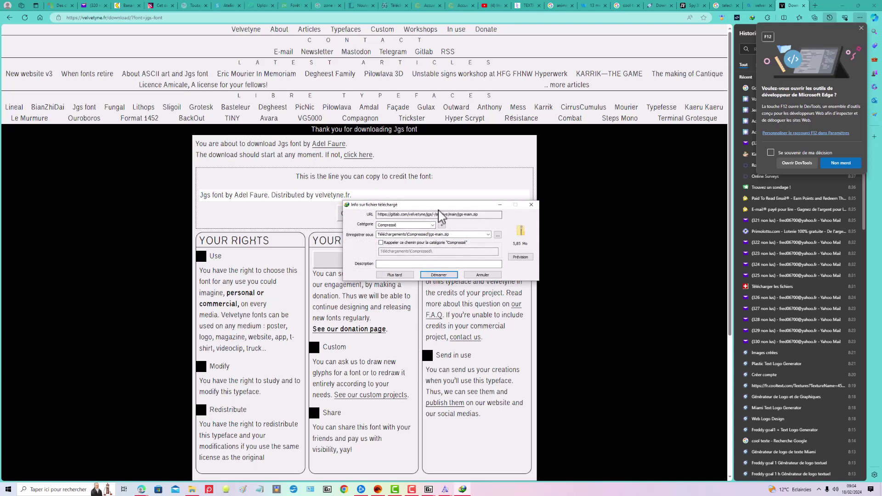
left_click(445, 276)
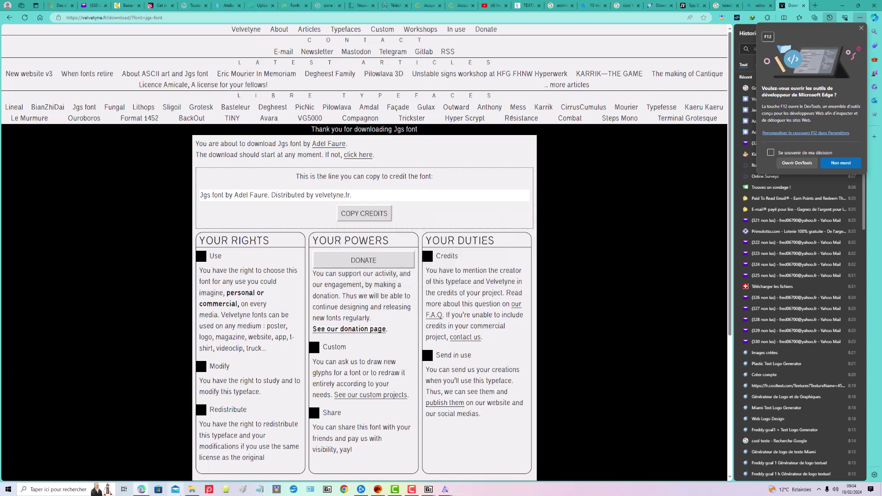
Extract the jgs-main archive in the Compressed downloads folder with 7-Zip into a jgs-main subfolder and open its fonts folder
left_click(195, 490)
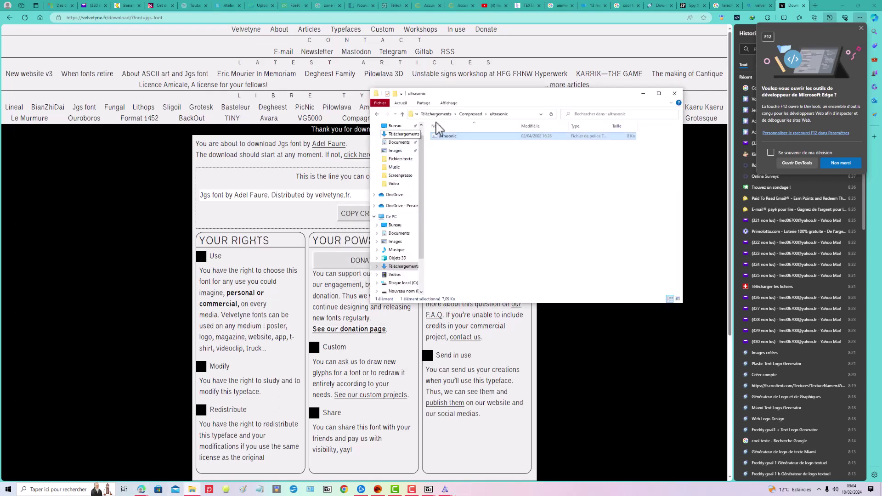
left_click(480, 115)
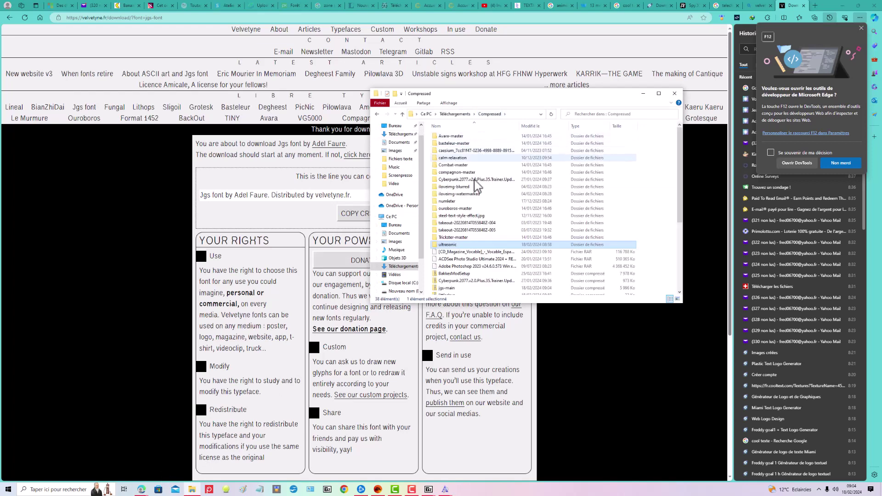
right_click(447, 288)
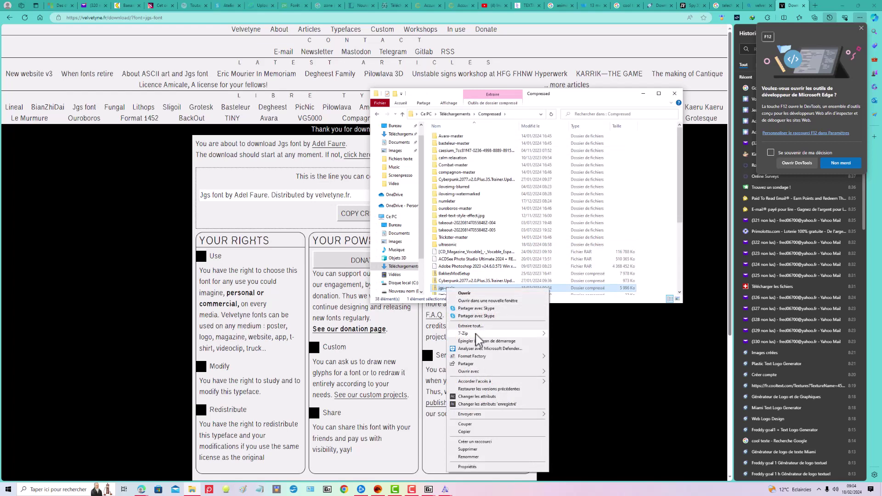
mouse_move(480, 334)
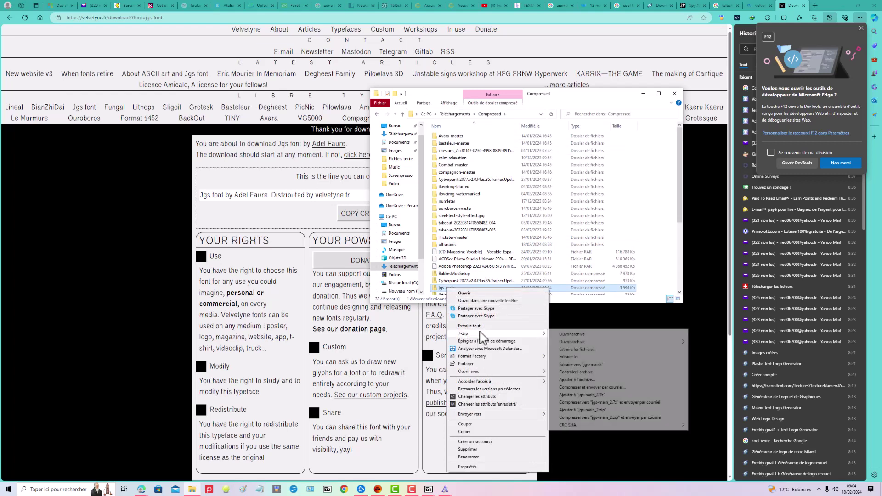
left_click(581, 365)
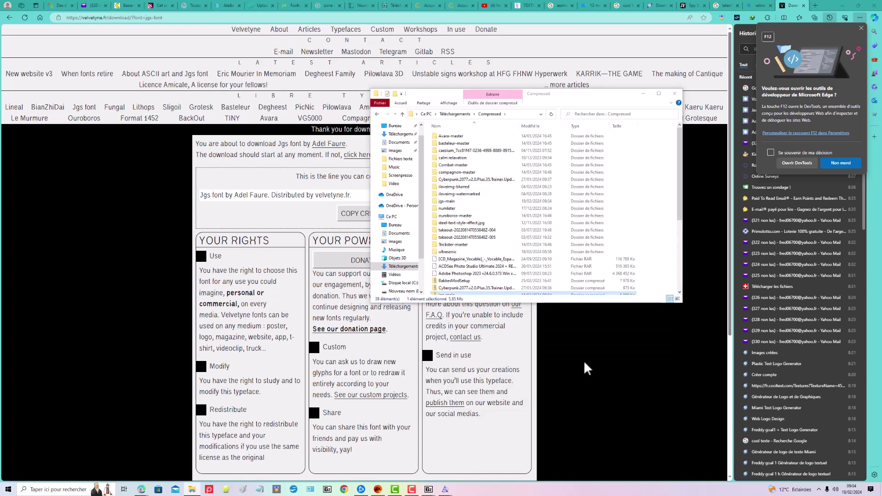
double_click(459, 202)
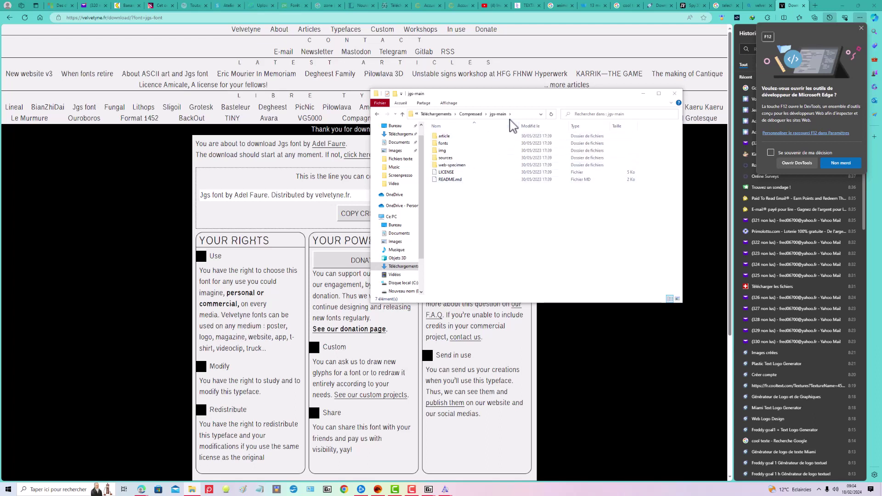
double_click(451, 144)
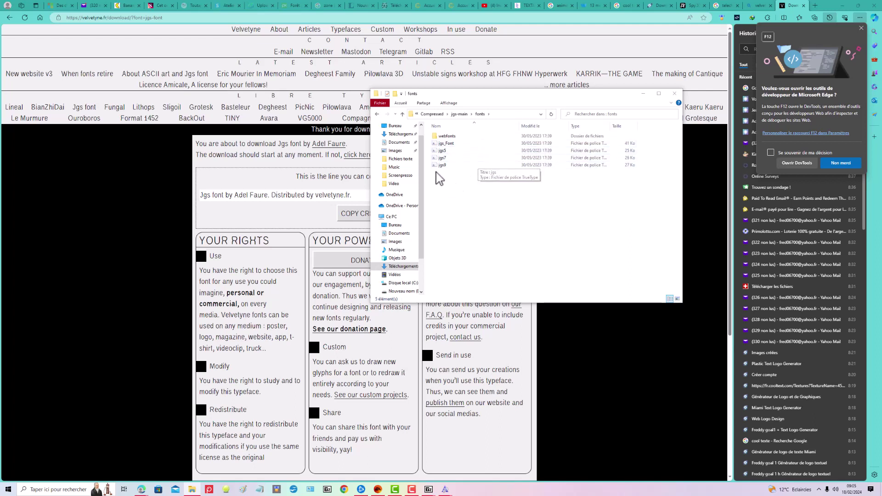
Open jgs_Font from the jgs-main fonts folder and install it in Windows
right_click(451, 144)
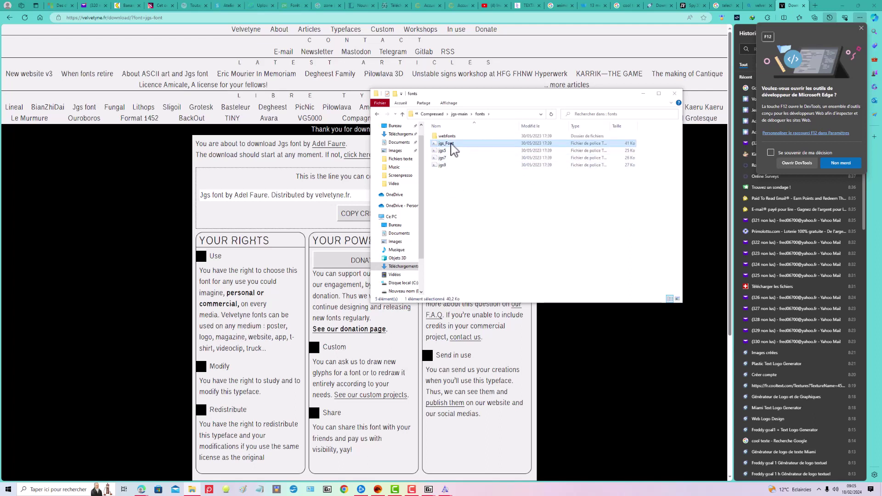
left_click(453, 148)
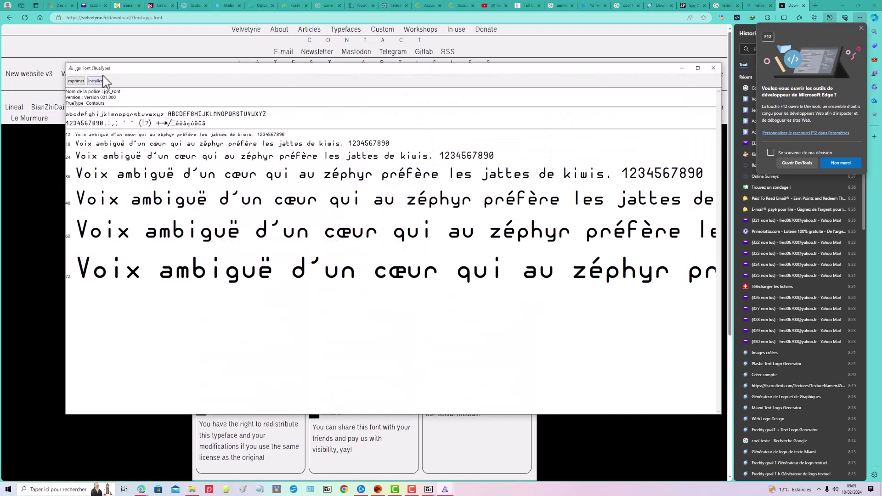
left_click(96, 81)
Return to the fonts folder, install the jgs5 font, and close the jgs5 and jgs_Font previews
left_click(193, 488)
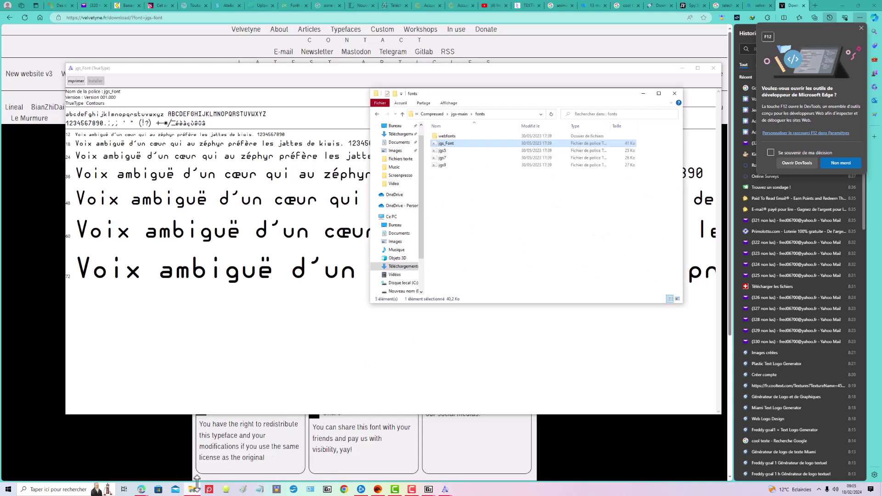
left_click(442, 151)
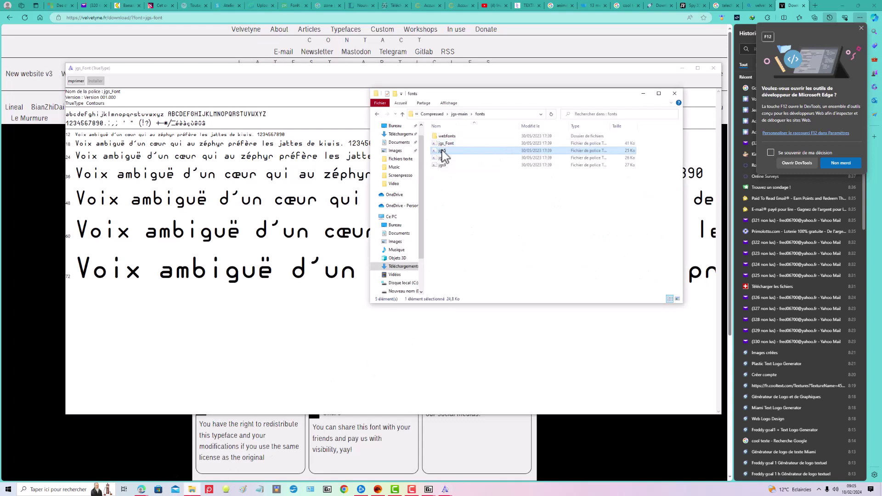
double_click(443, 153)
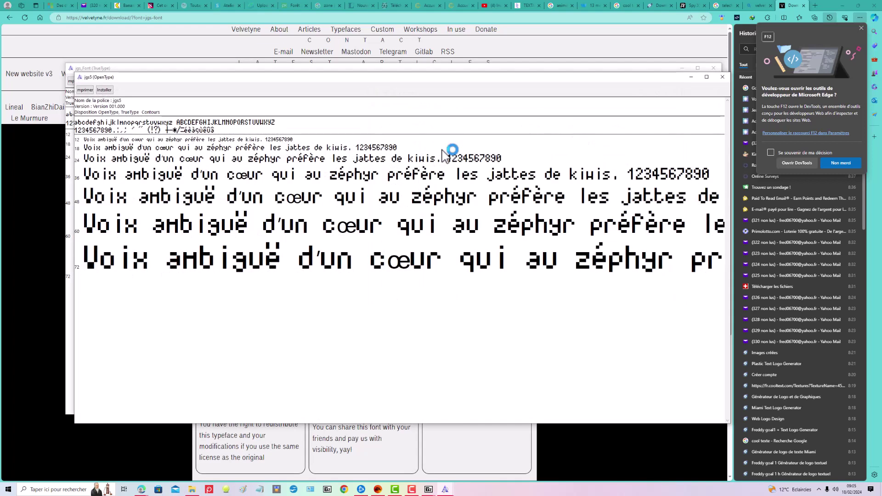
left_click(104, 90)
left_click(722, 78)
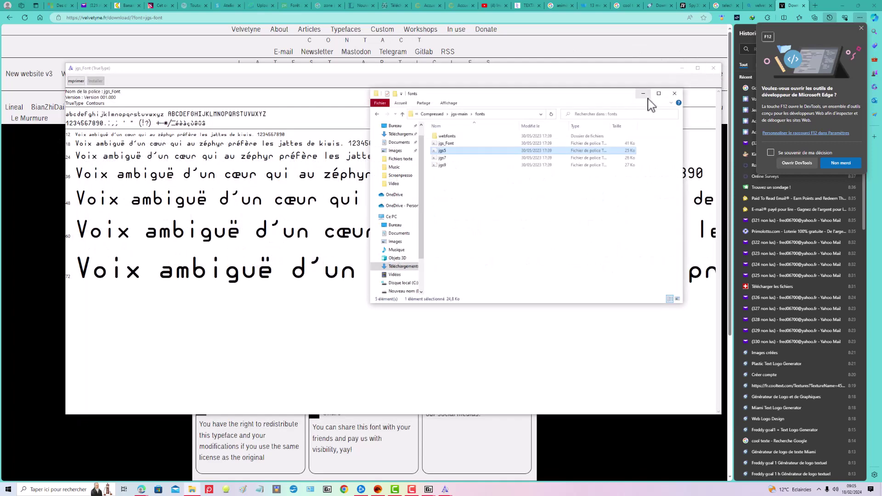
left_click(714, 69)
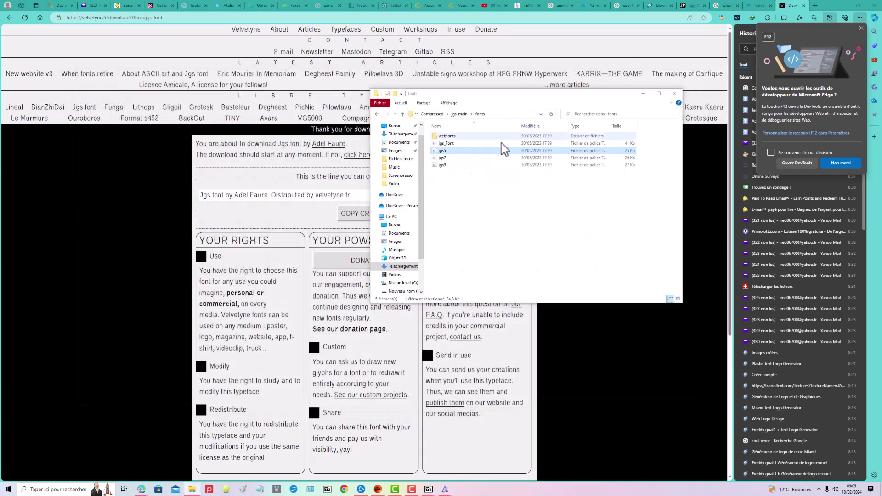
Install the jgs7 font from the fonts folder and close its preview
left_click(442, 159)
double_click(442, 158)
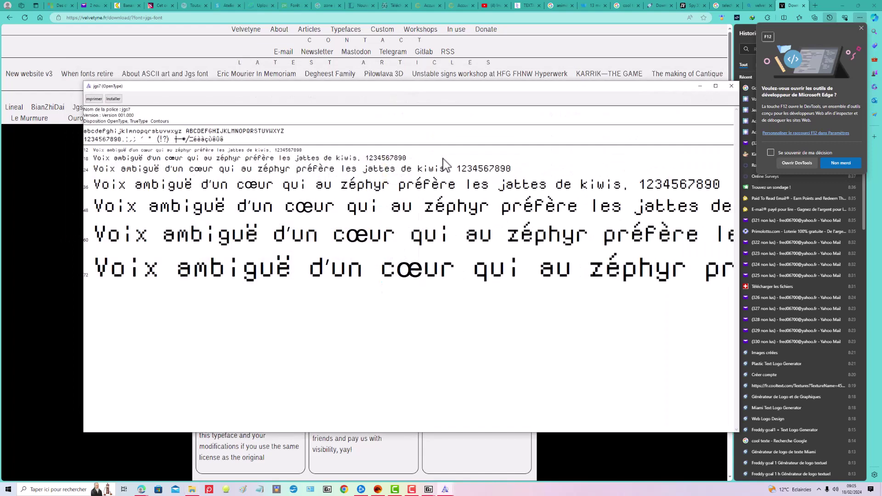
left_click(114, 100)
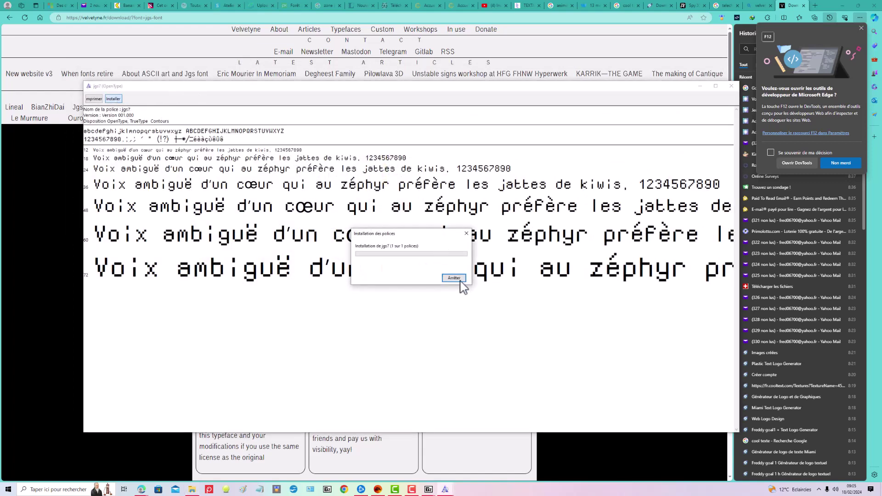
left_click(732, 87)
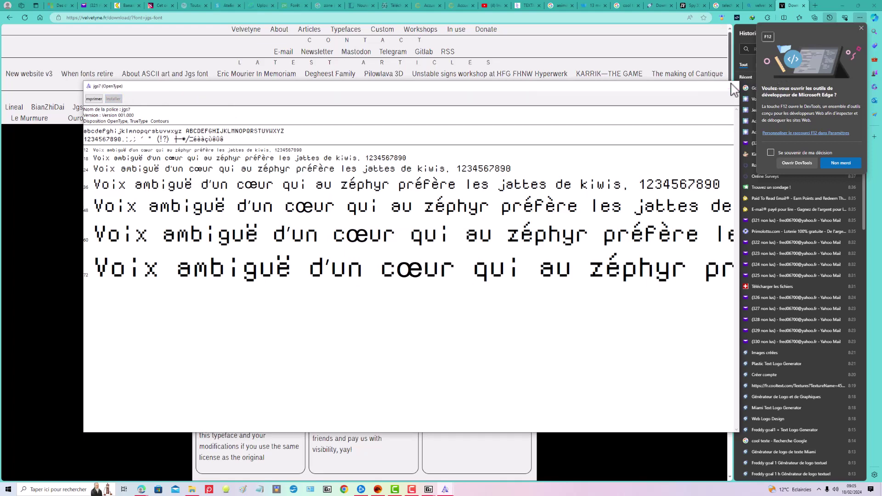
left_click(732, 87)
Install the jgs9 font from the fonts folder and close its preview
left_click(443, 166)
double_click(442, 166)
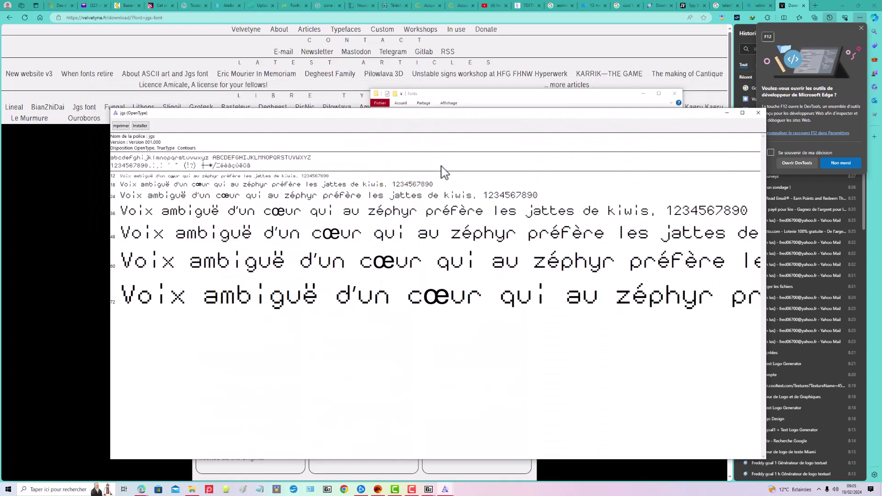
left_click(140, 125)
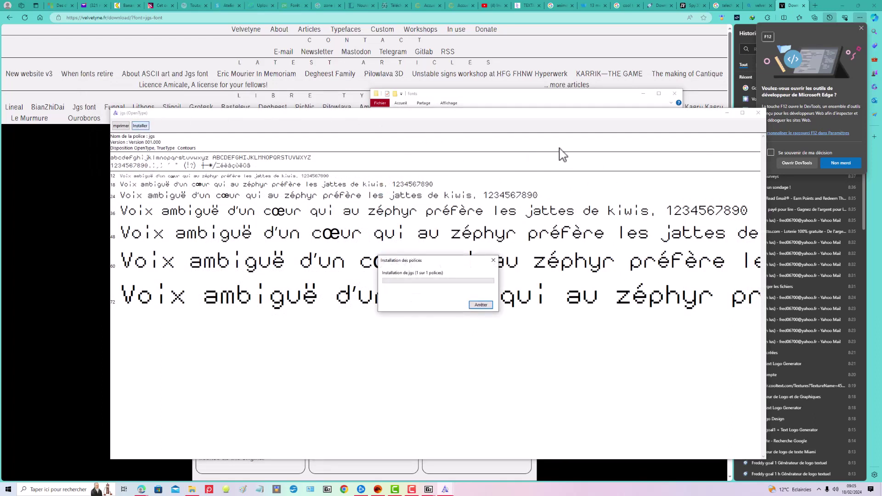
left_click(760, 114)
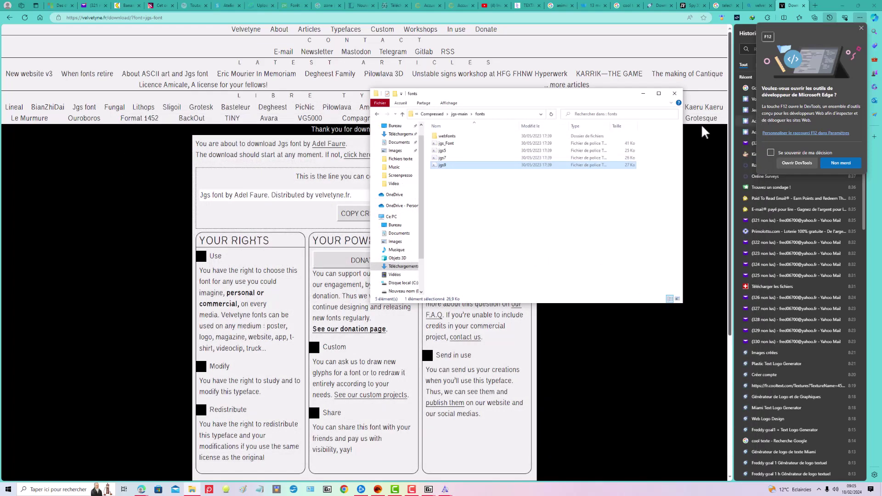
Close the fonts folder, the leftover Neonderthaw and UltraSonic font previews, and the finished Neonderthaw,Pacifico.zip extraction window
left_click(675, 93)
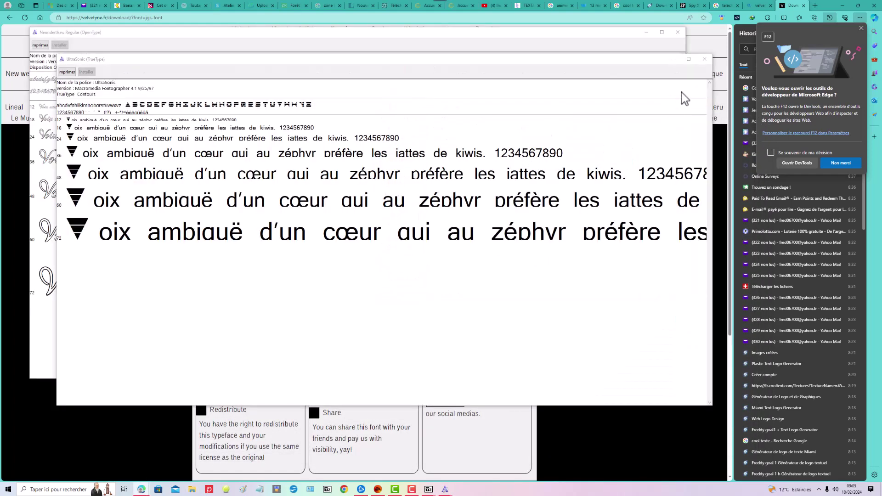
left_click(487, 76)
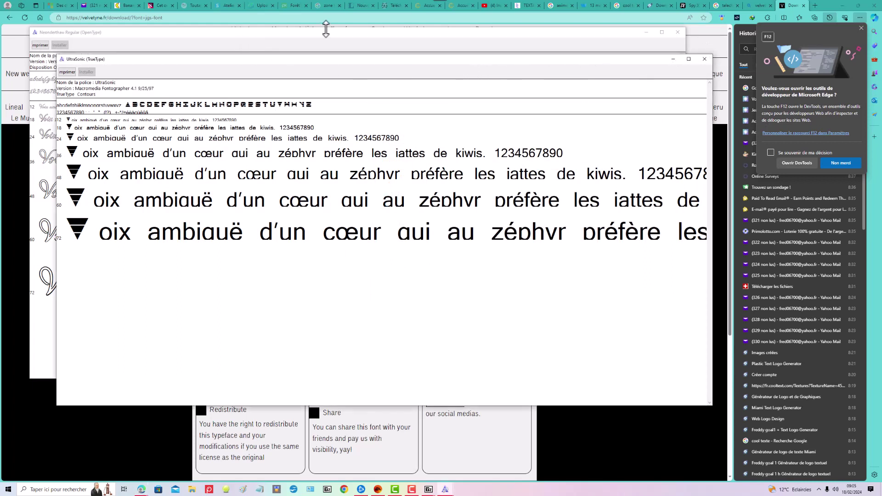
left_click(389, 32)
left_click(678, 32)
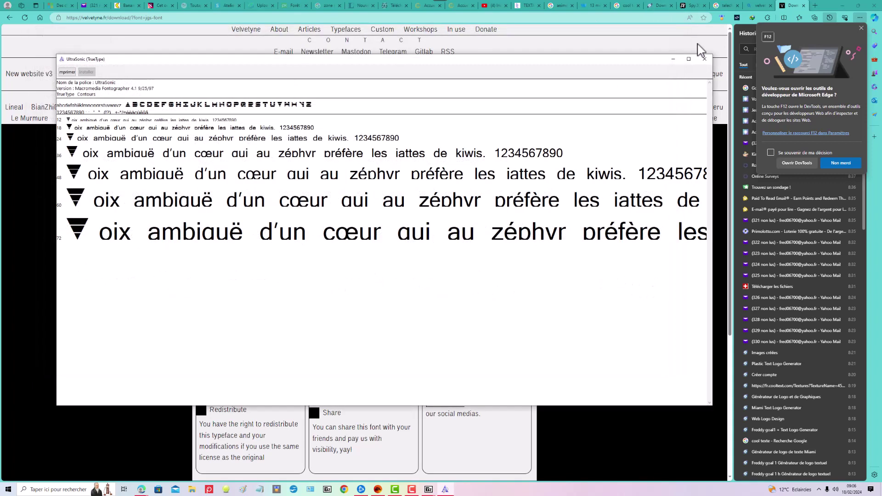
left_click_drag(342, 68, 244, 151)
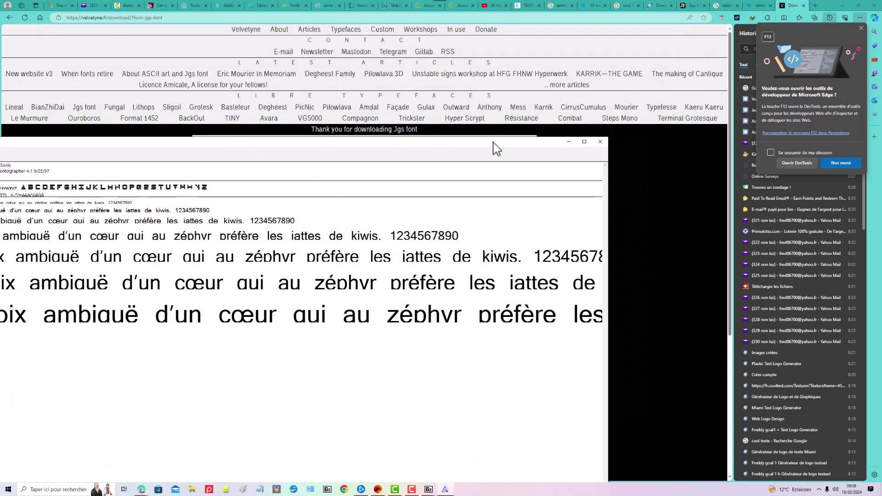
left_click(606, 141)
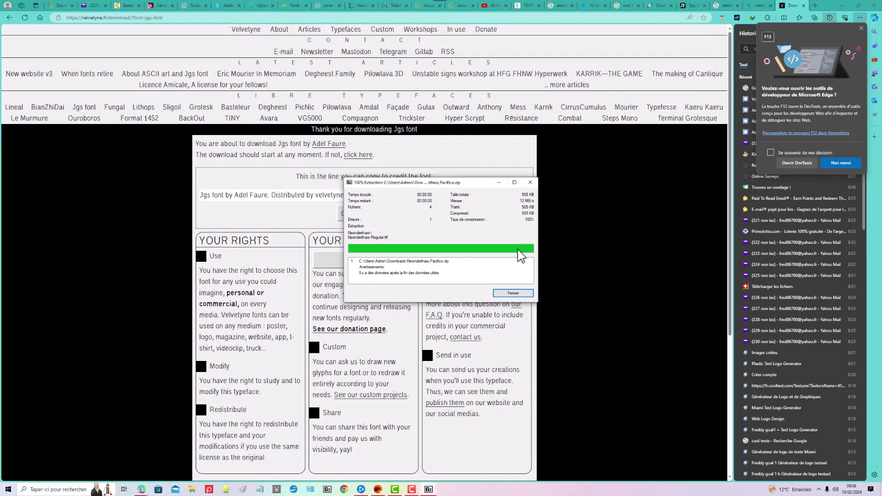
left_click(524, 294)
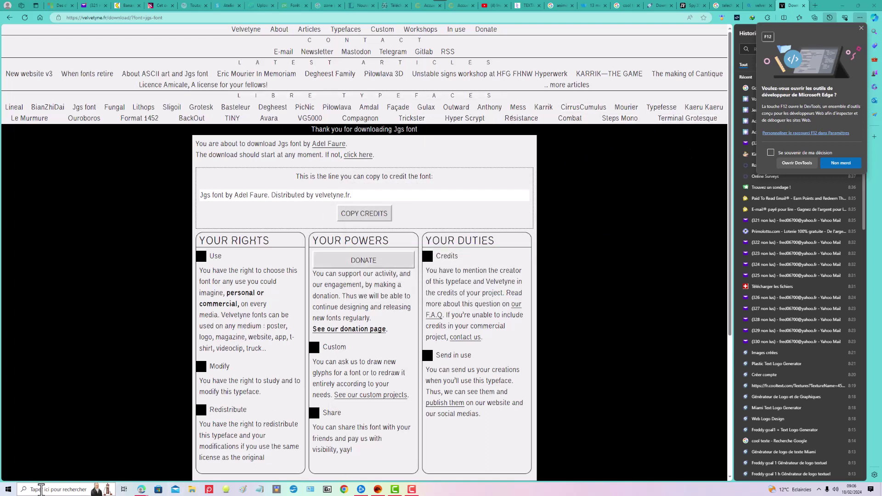
Search Windows for "word", switch to Word and create a blank document
left_click(57, 489)
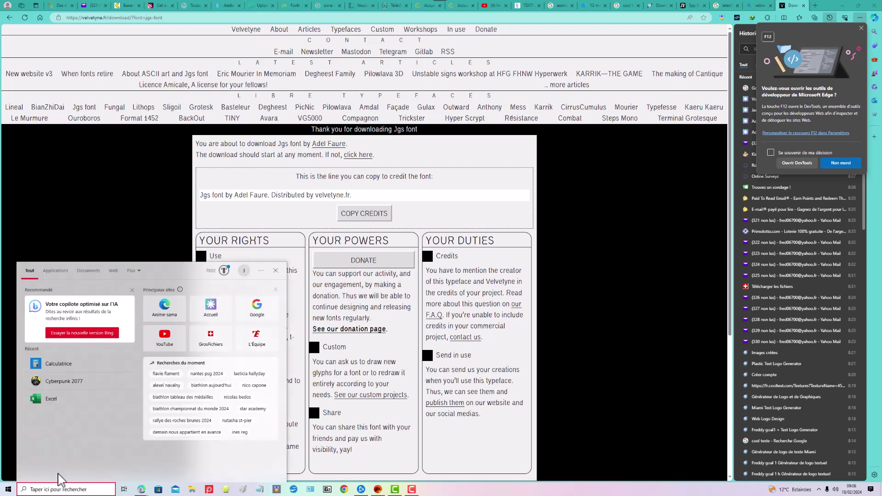
type("word")
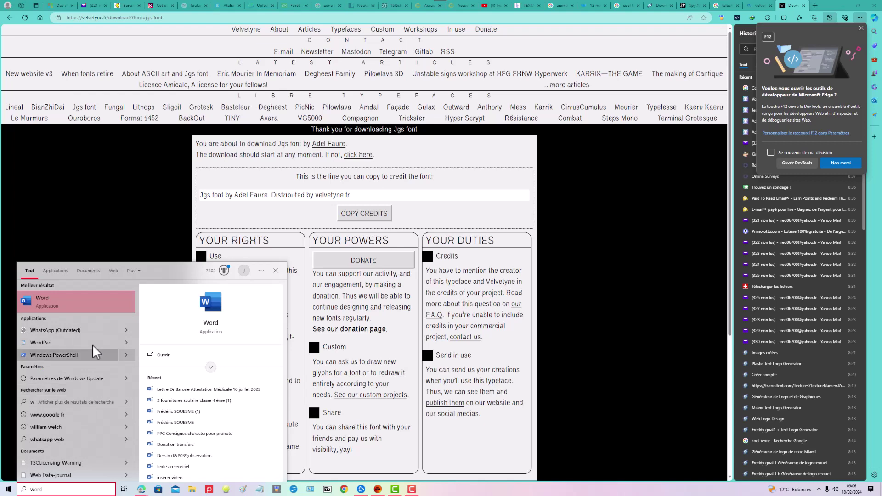
left_click(49, 304)
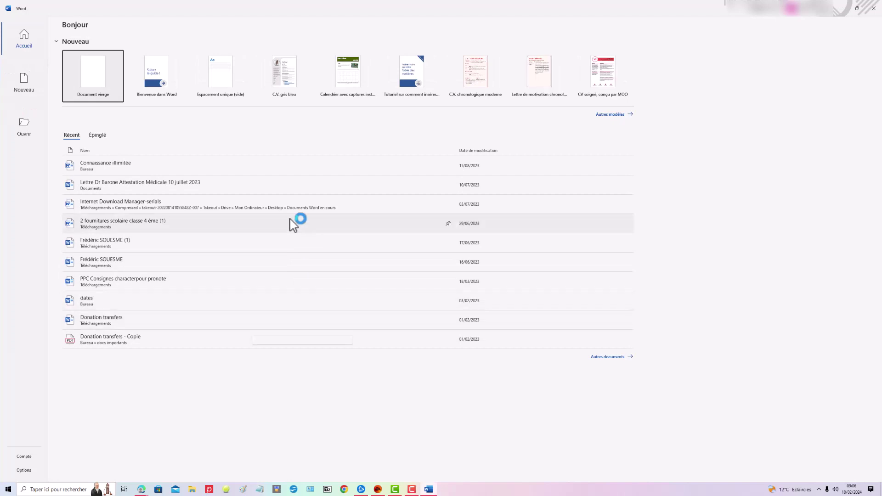
left_click(109, 75)
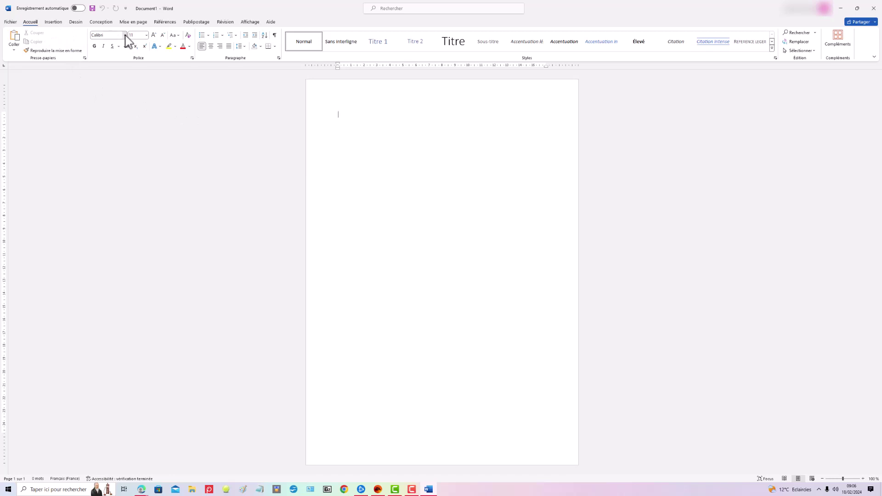
Look through the available fonts and set the blank document's text font to Dubai
left_click(125, 35)
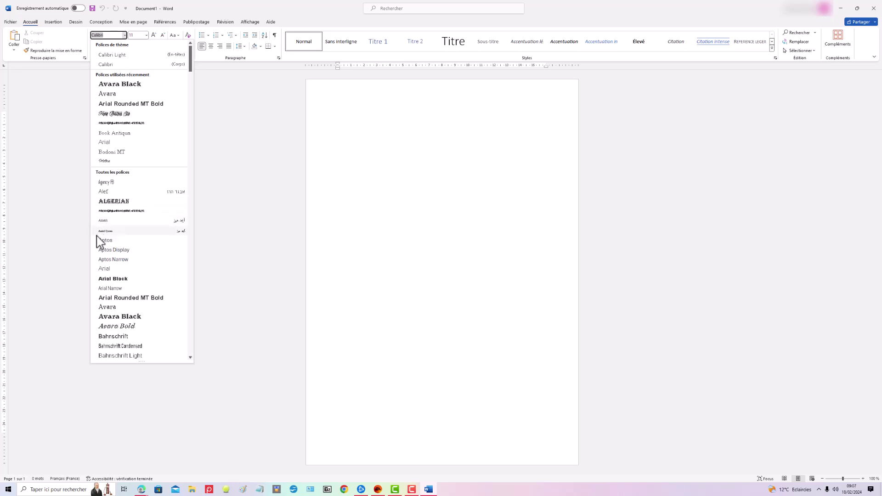
scroll(122, 241, "down", 6)
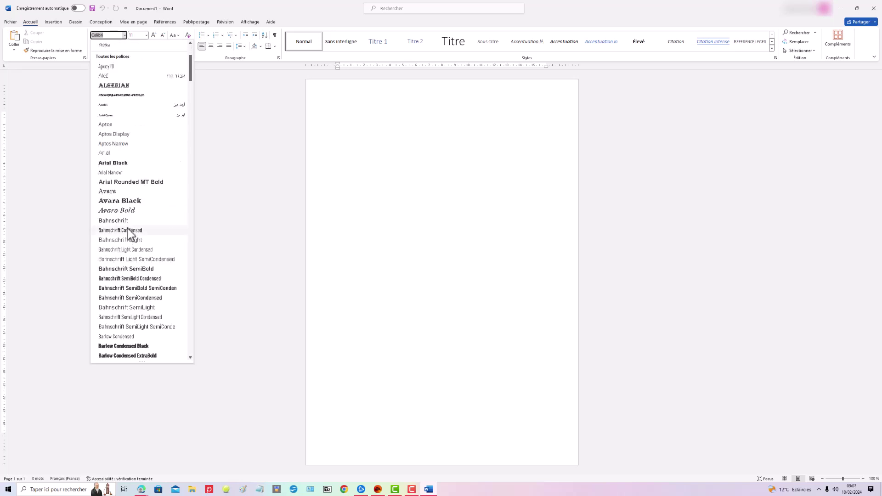
scroll(132, 228, "down", 4)
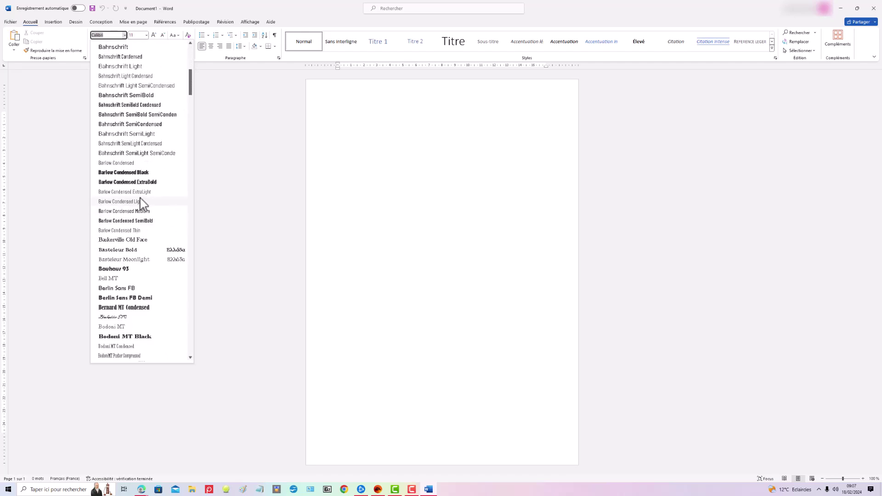
scroll(142, 200, "down", 1)
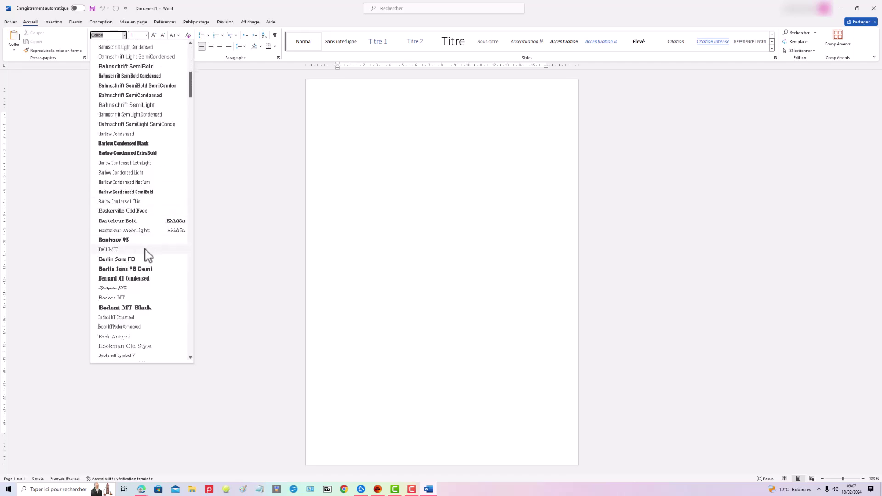
scroll(147, 241, "down", 3)
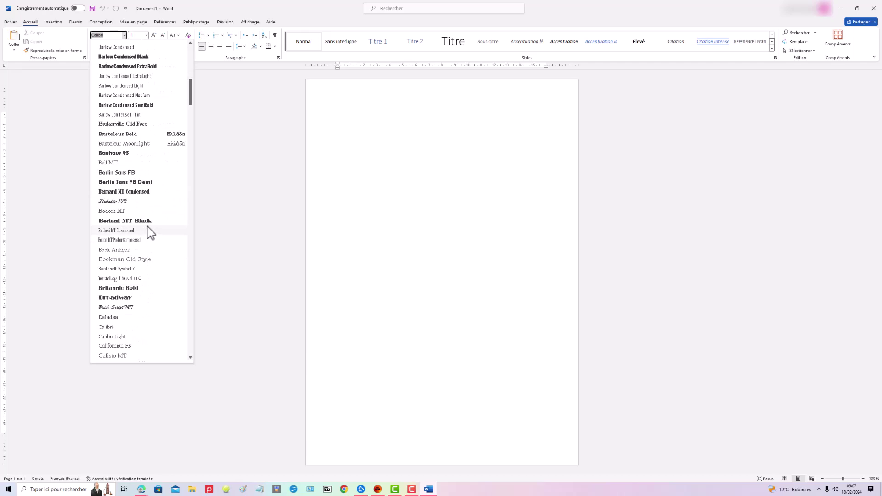
scroll(151, 232, "down", 6)
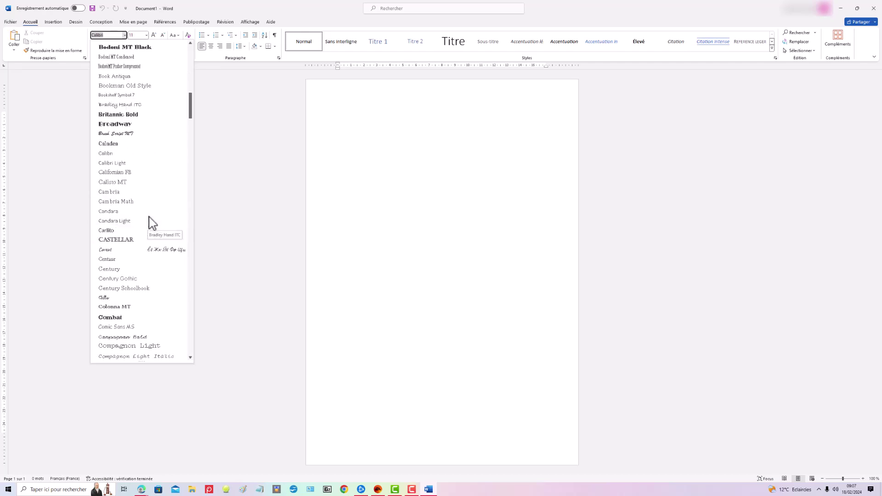
scroll(152, 223, "down", 7)
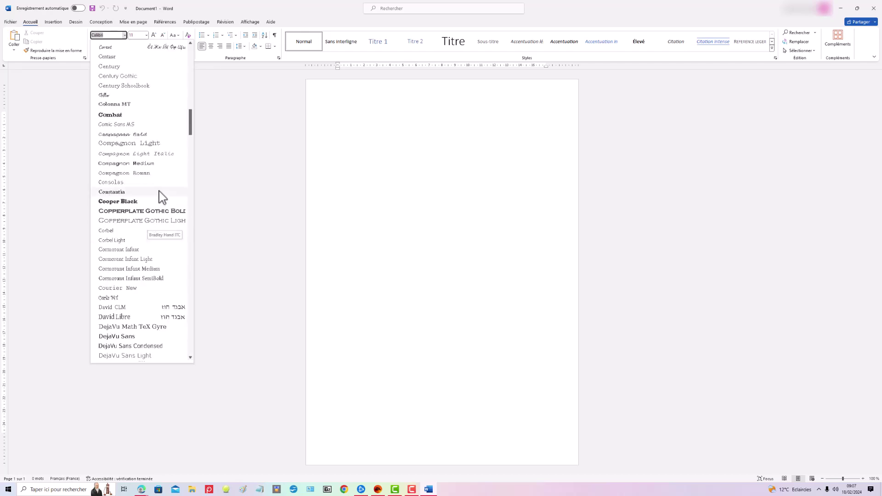
scroll(162, 197, "down", 4)
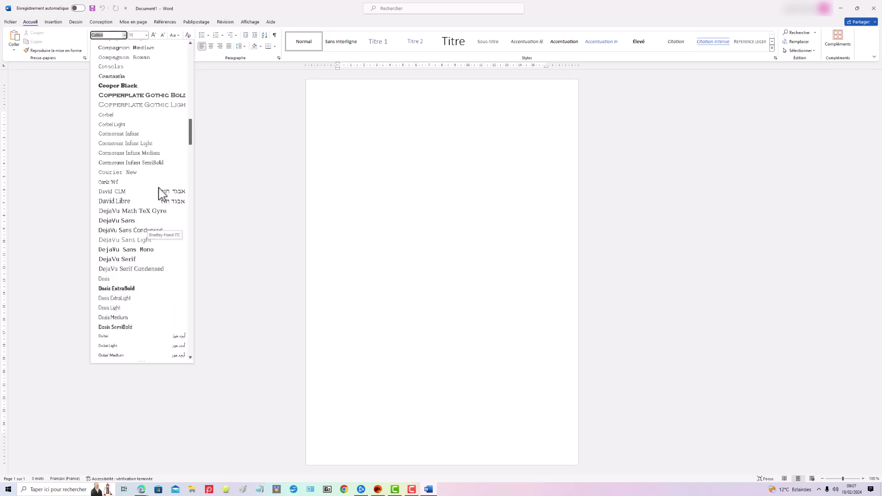
scroll(136, 216, "down", 1)
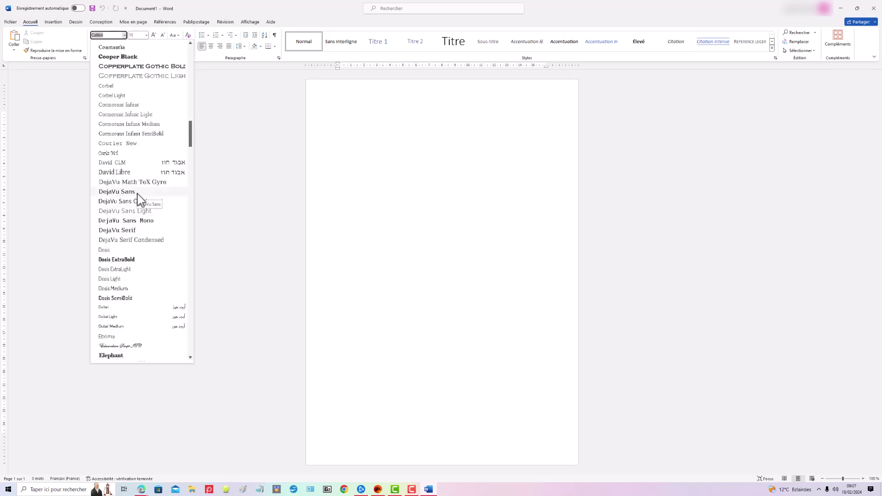
scroll(140, 199, "down", 1)
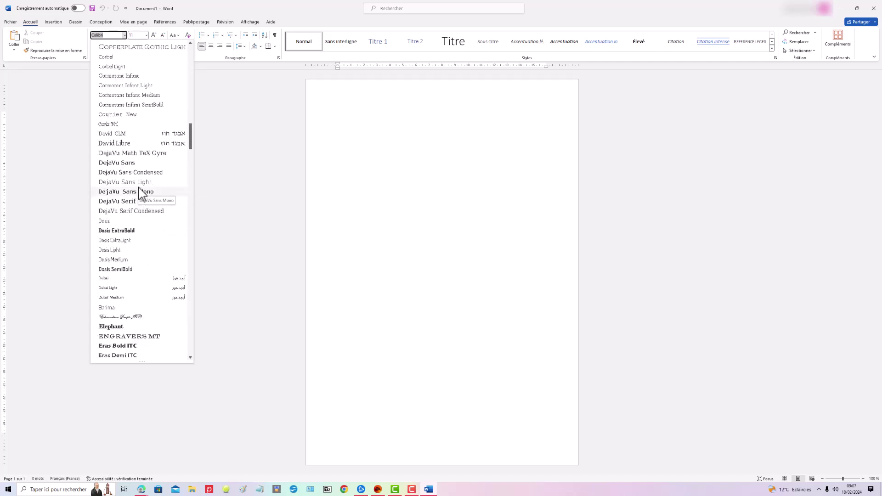
left_click(109, 278)
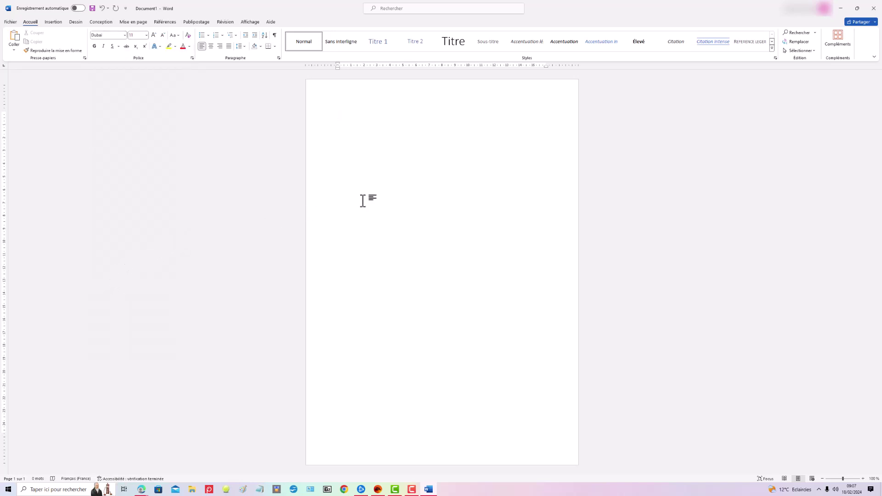
Enter a short sample word at the start of the document and choose the jgs font from the installed fonts
type("r")
key("BackSpace")
left_click(125, 35)
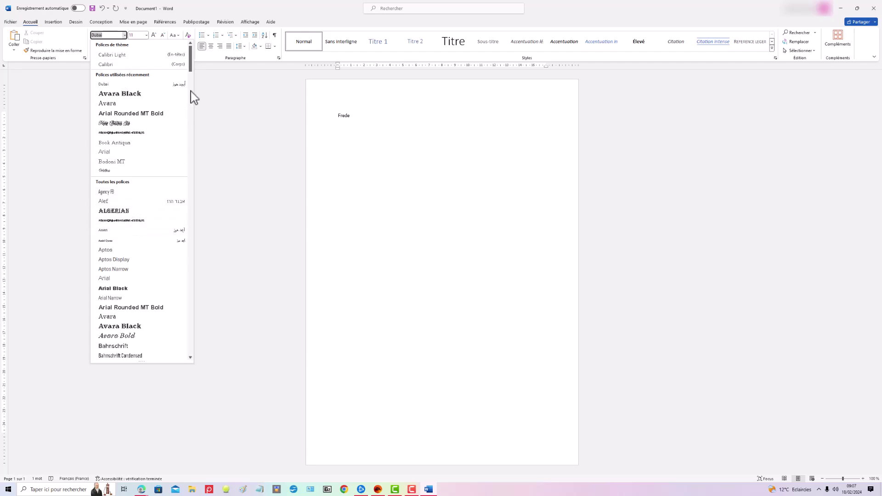
left_click_drag(191, 65, 194, 154)
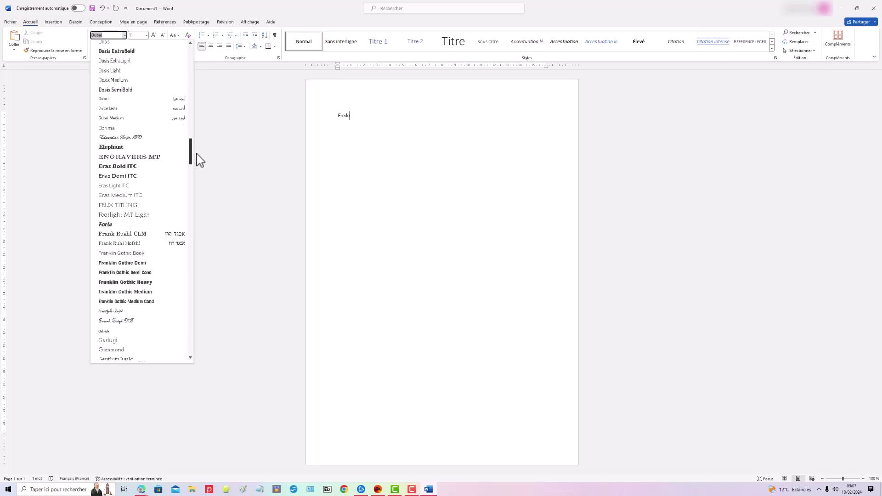
left_click_drag(196, 154, 197, 173)
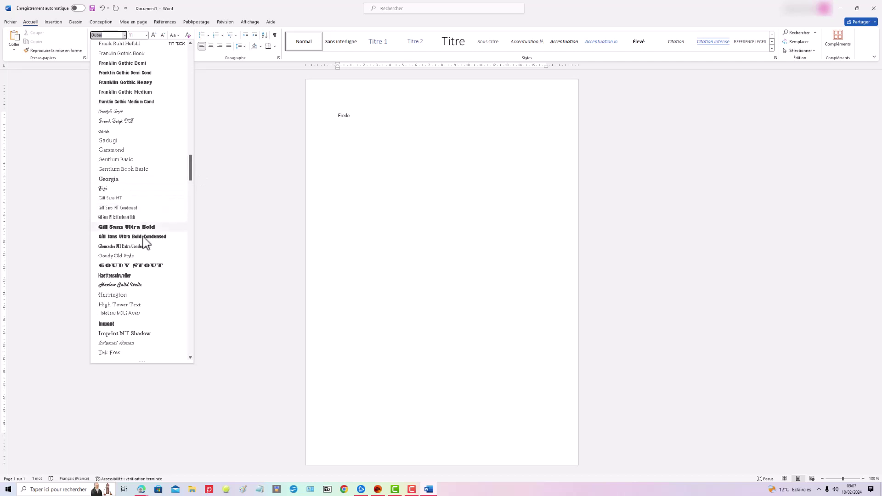
scroll(150, 227, "down", 1)
scroll(153, 221, "down", 1)
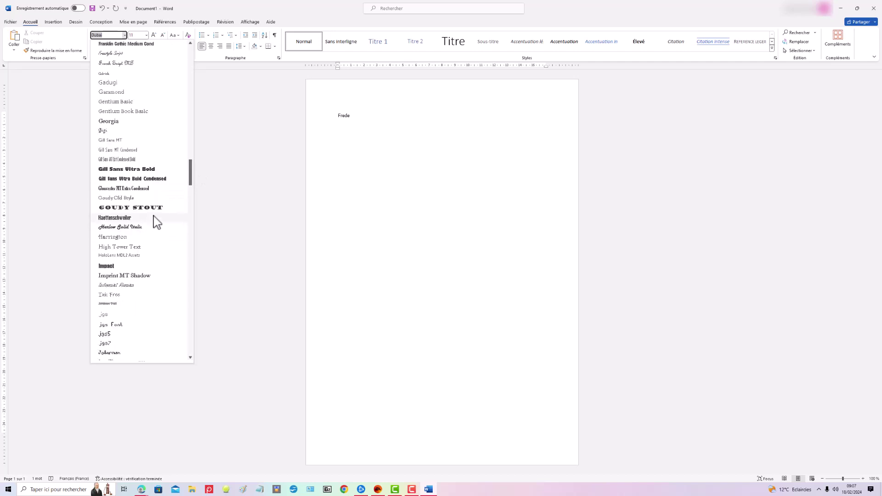
scroll(147, 222, "down", 1)
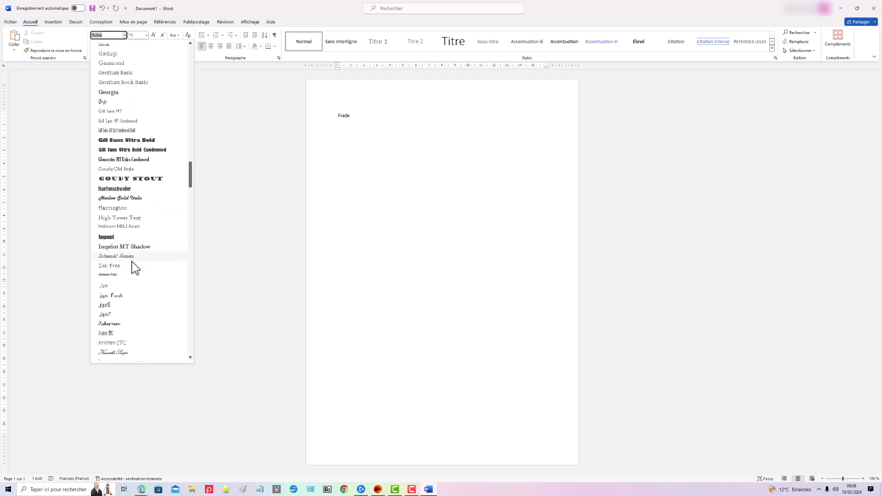
left_click(110, 286)
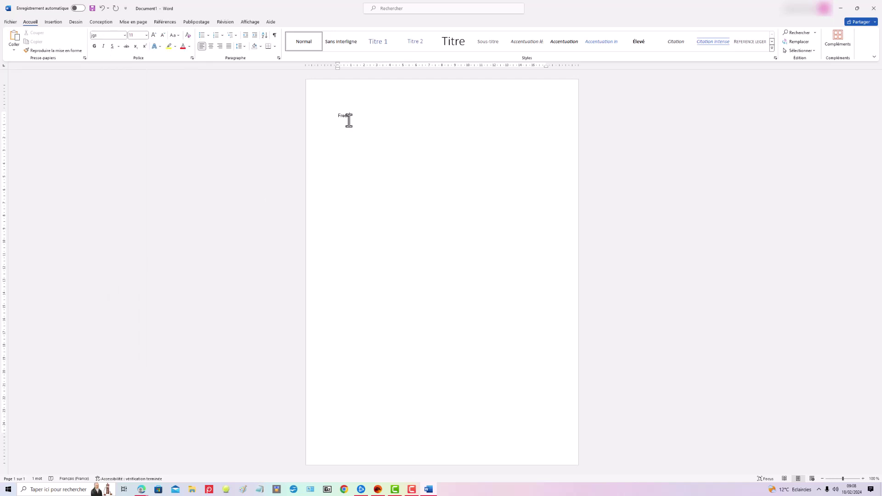
Select the whole sample word and apply the recently used jgs font to it
left_click(322, 115)
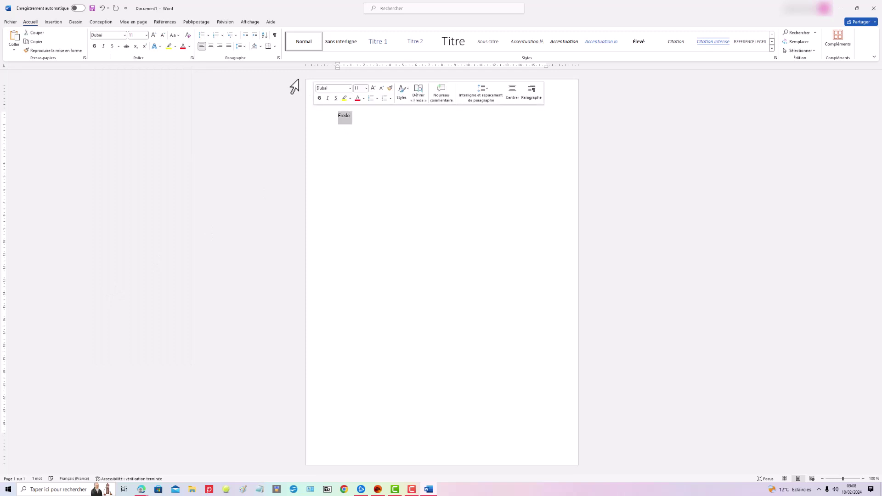
left_click(124, 35)
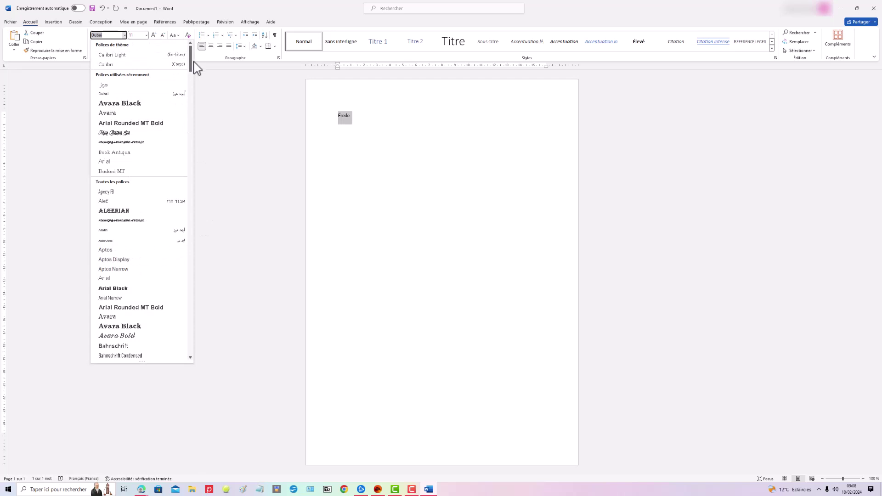
left_click(123, 87)
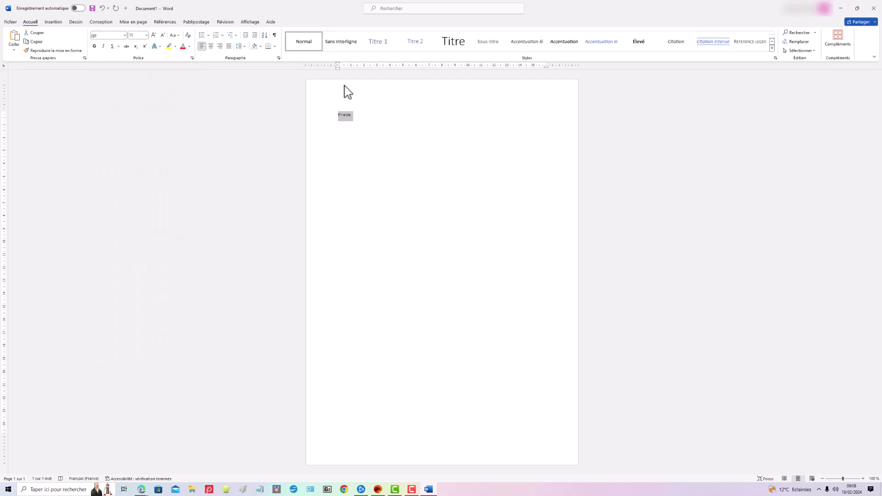
Preview Kunstler Script on the sample word without applying it, and set the word's font size to 72
left_click(125, 35)
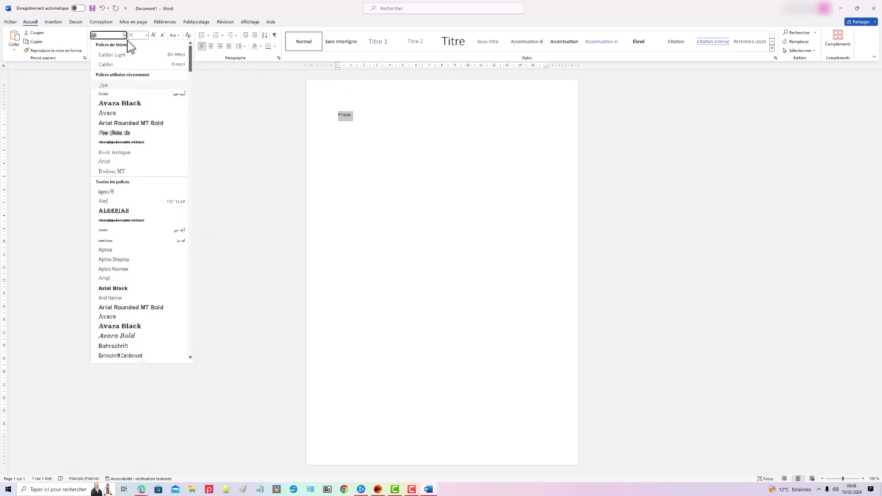
left_click_drag(191, 59, 183, 179)
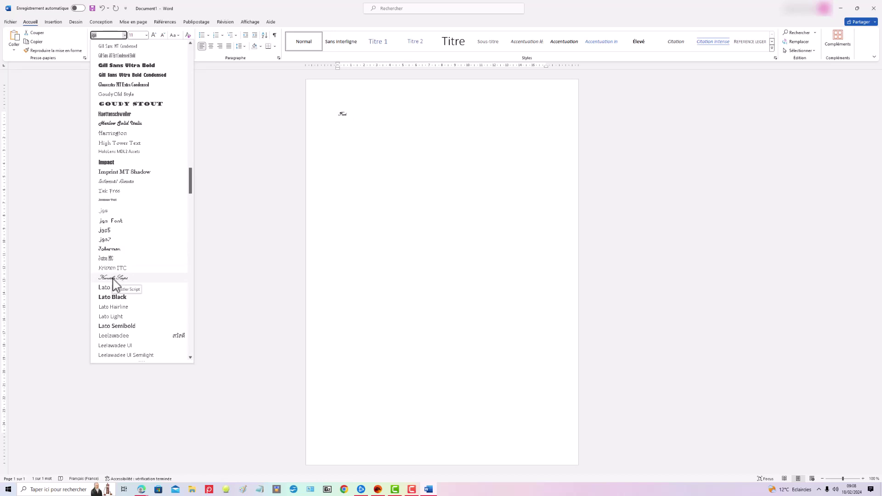
left_click(353, 117)
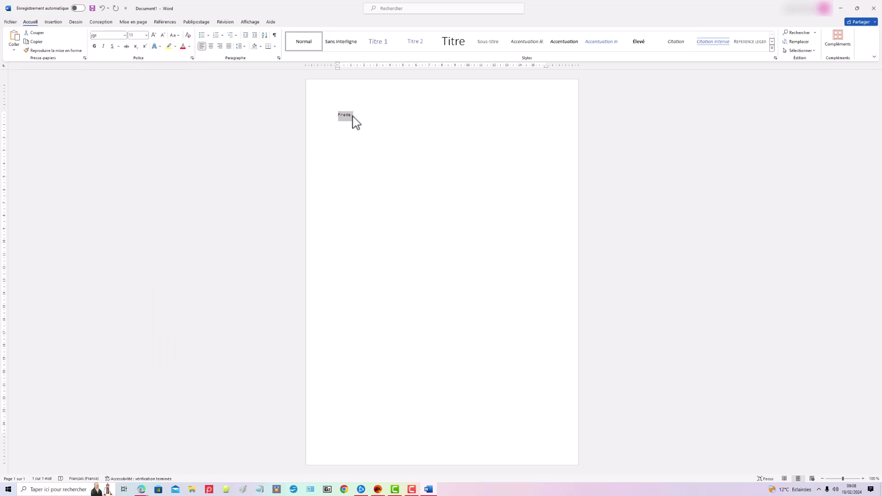
left_click(146, 35)
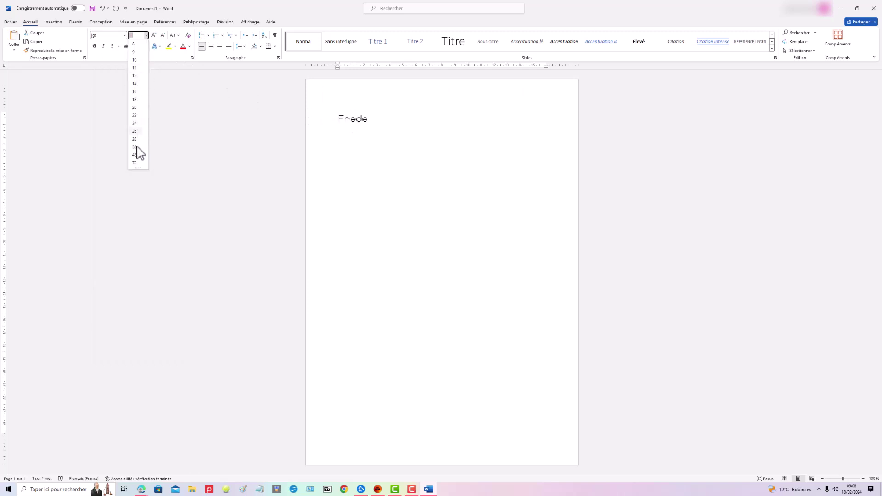
left_click(138, 164)
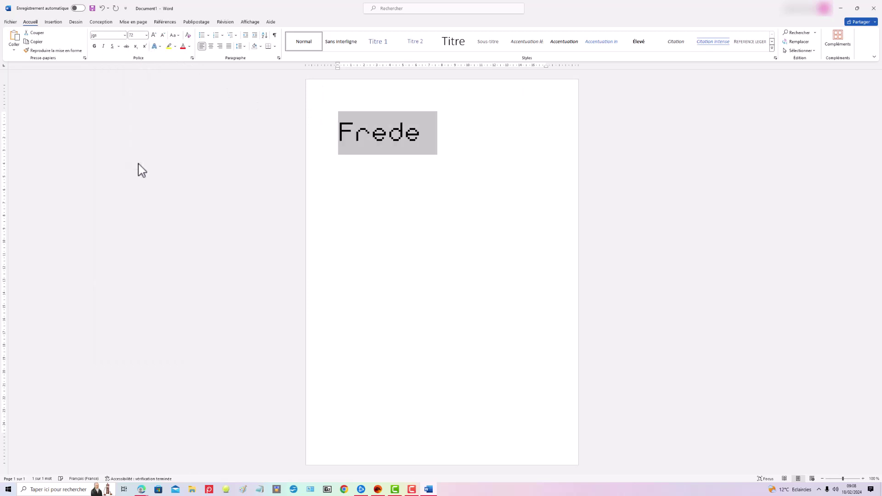
Look through the installed fonts from G to W, previewing Merry Christmas Star, Neonderthaw, Palace Script MT and Scheherazade on the sample word
left_click(124, 35)
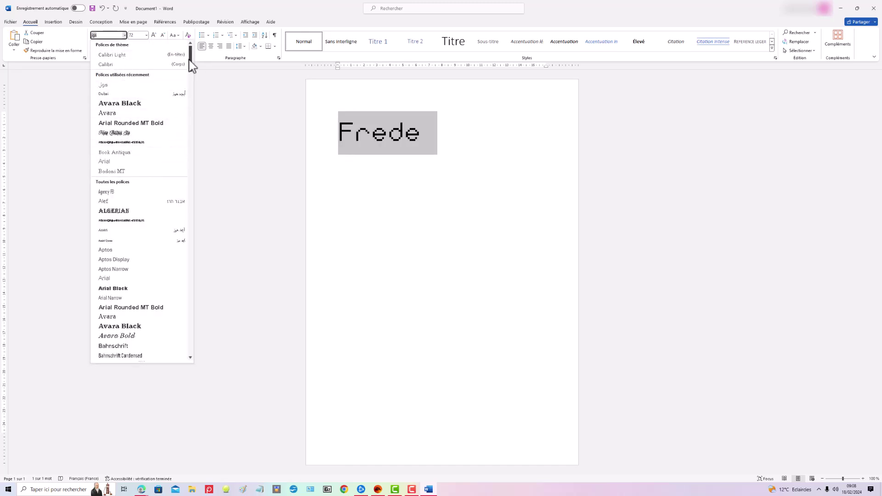
left_click_drag(193, 65, 181, 192)
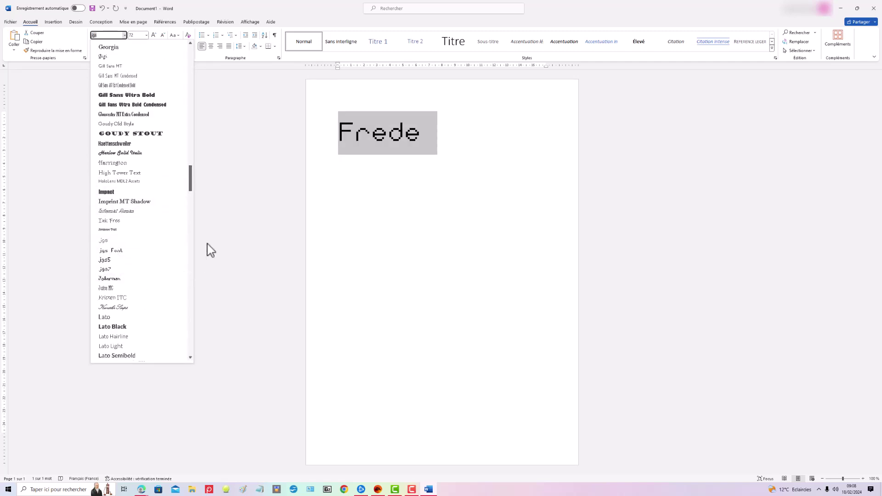
left_click_drag(192, 193, 196, 219)
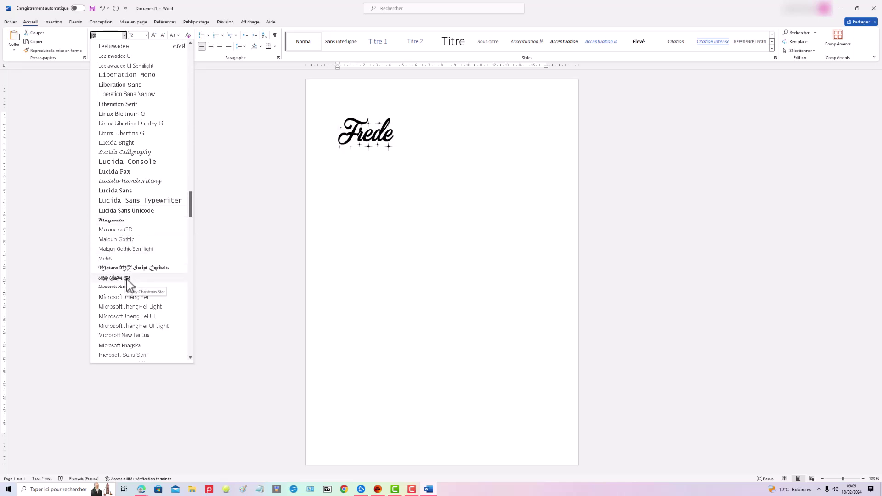
left_click_drag(191, 205, 198, 234)
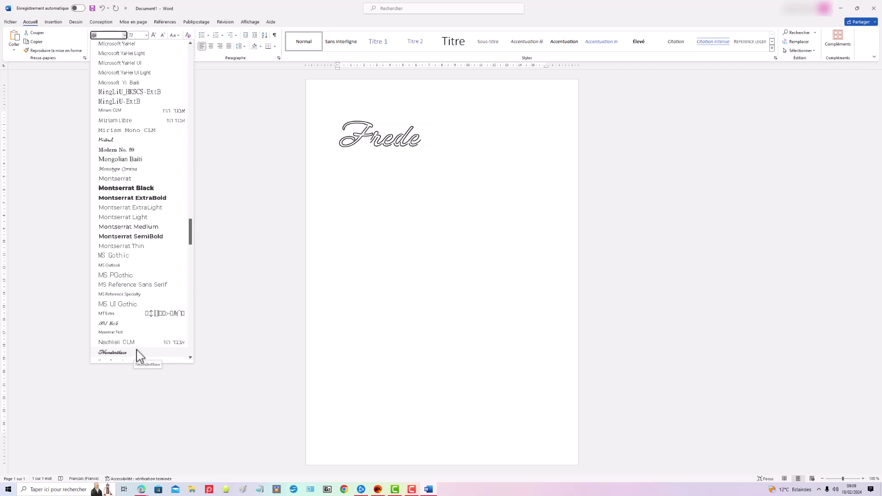
scroll(193, 242, "down", 1)
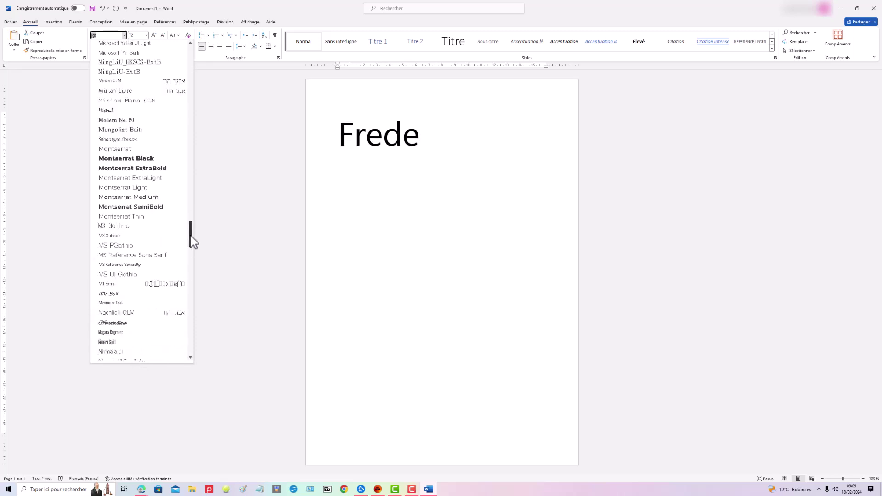
left_click_drag(193, 241, 191, 256)
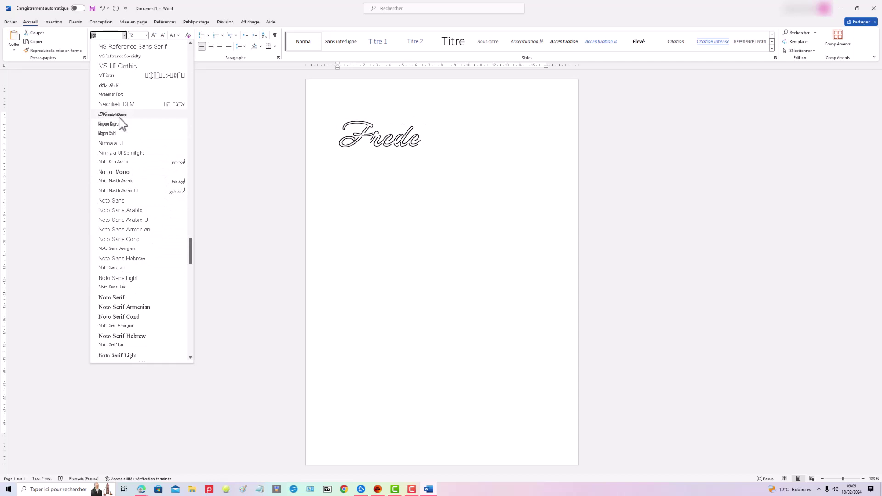
left_click_drag(192, 253, 193, 279)
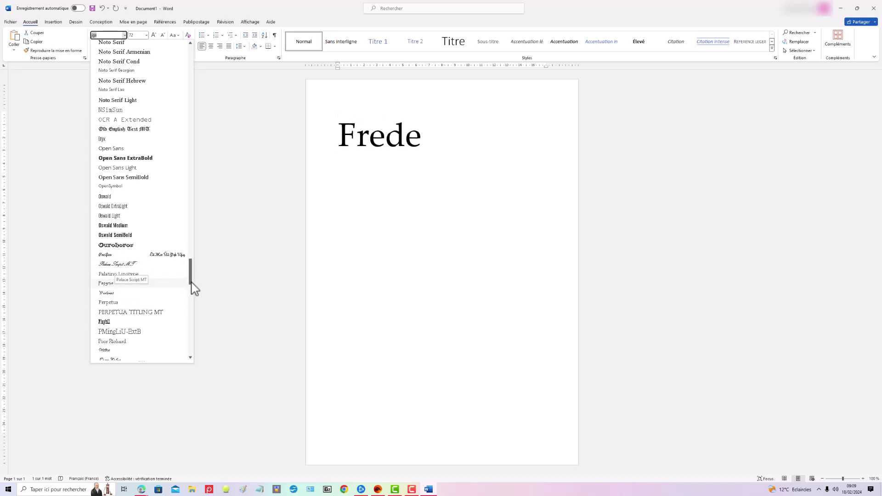
left_click_drag(190, 276, 192, 311)
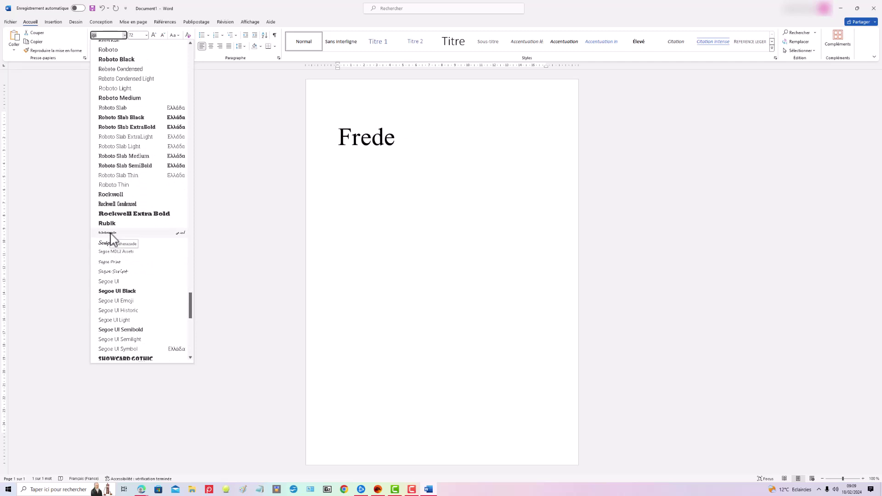
scroll(194, 304, "down", 2)
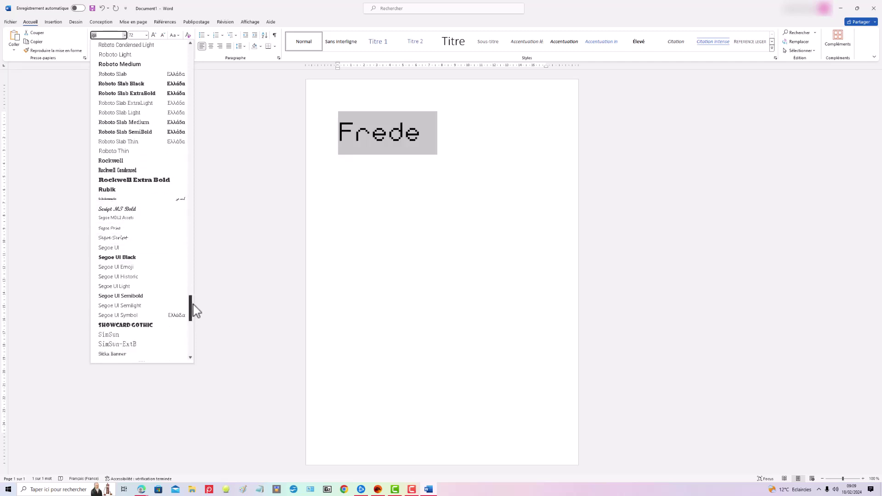
left_click_drag(192, 303, 192, 329)
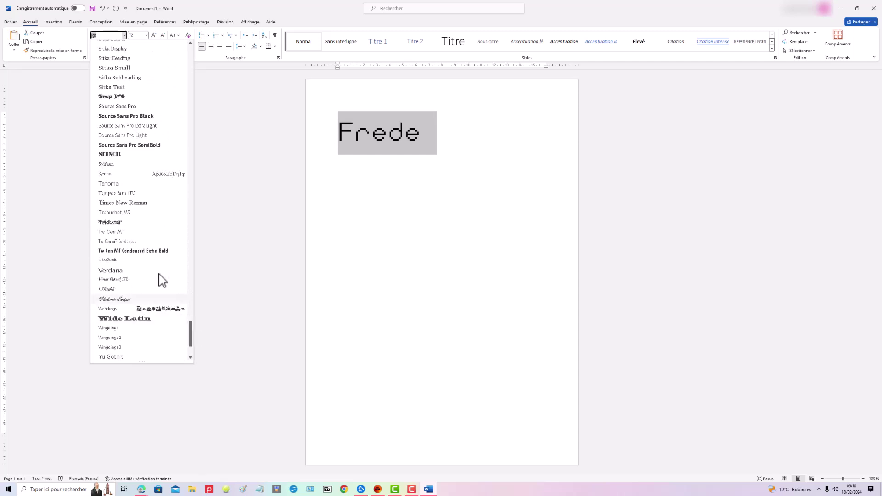